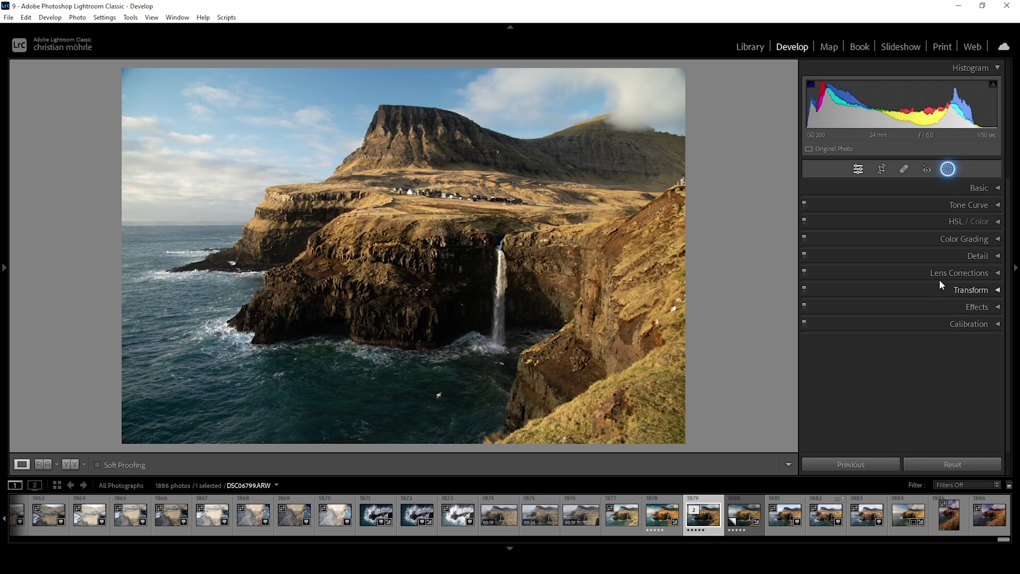
# Create a new Linear Gradient mask (Mask 1) from the Masking tools.
pyautogui.click(948, 169)
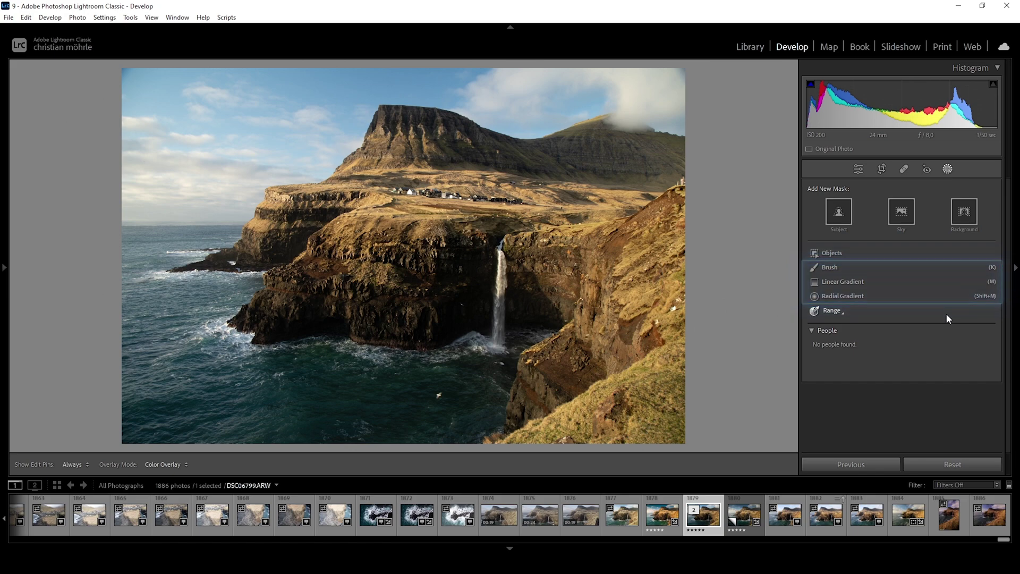
pyautogui.click(845, 282)
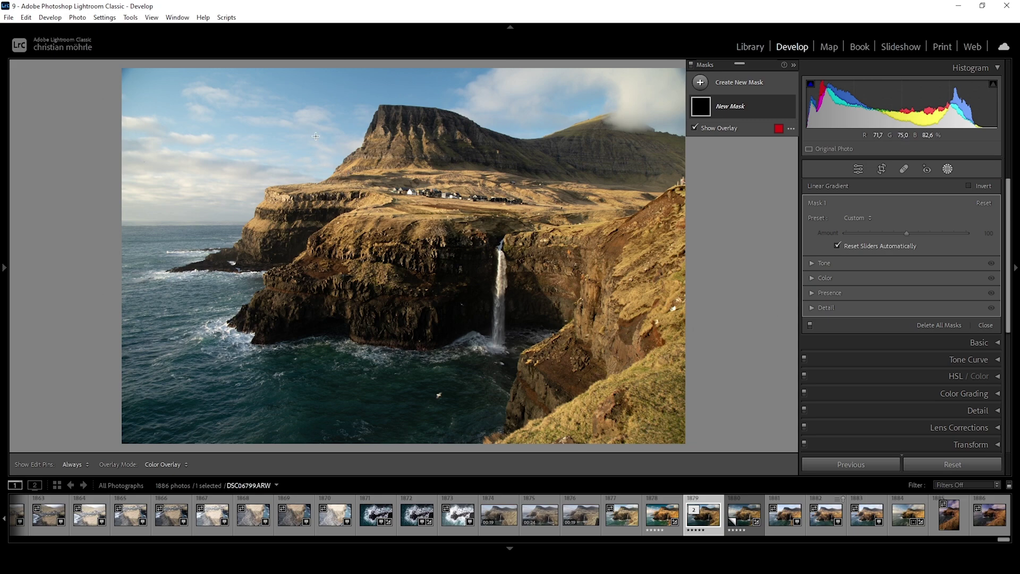
# Draw the linear gradient from the top of the sky down to the cliff tops, checking coverage with the overlay.
pyautogui.moveTo(314, 108)
pyautogui.mouseDown()
pyautogui.moveTo(305, 130)
pyautogui.moveTo(314, 137)
pyautogui.moveTo(314, 251)
pyautogui.mouseUp()
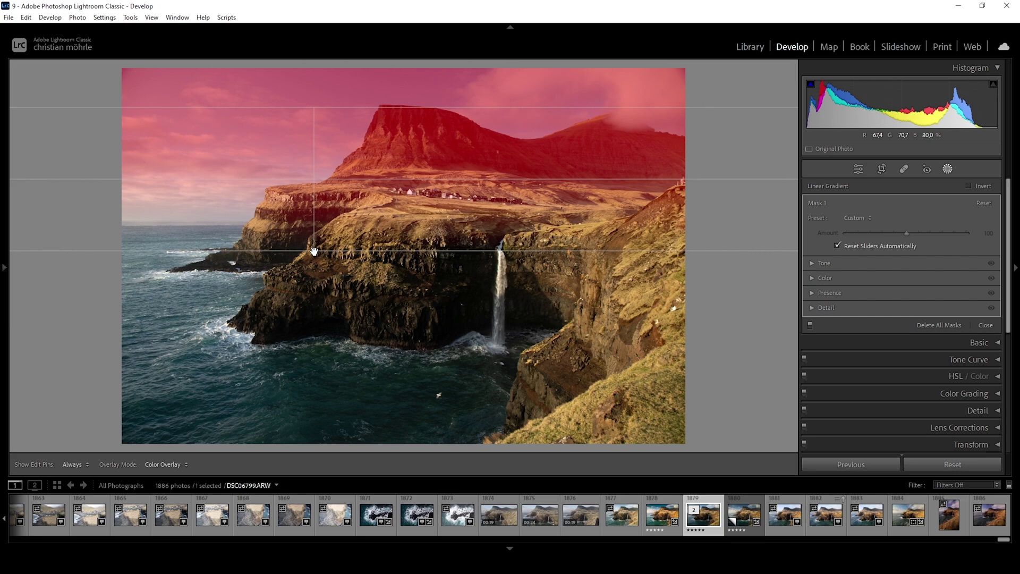
pyautogui.moveTo(314, 251); pyautogui.dragTo(334, 247)
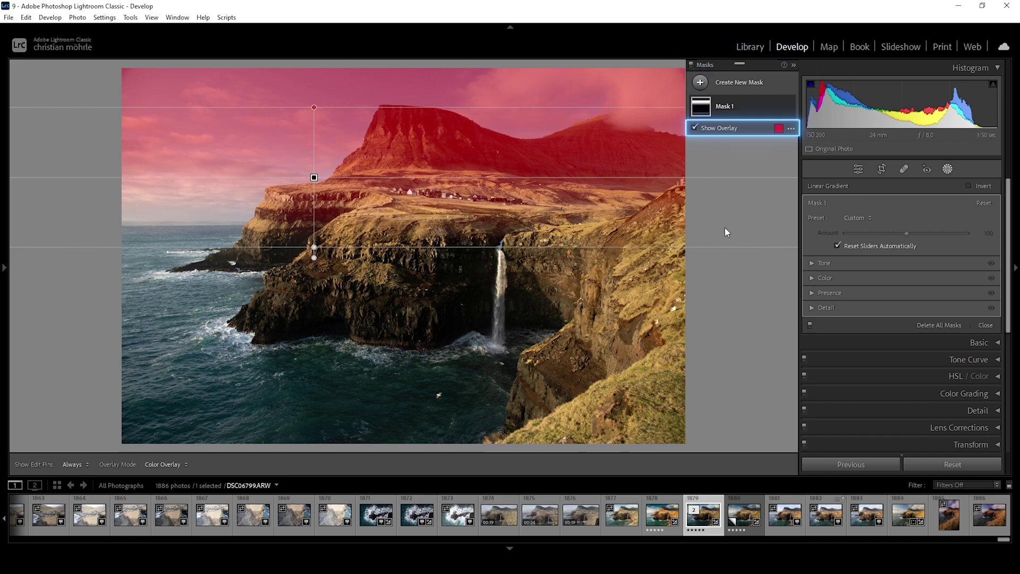
pyautogui.click(694, 128)
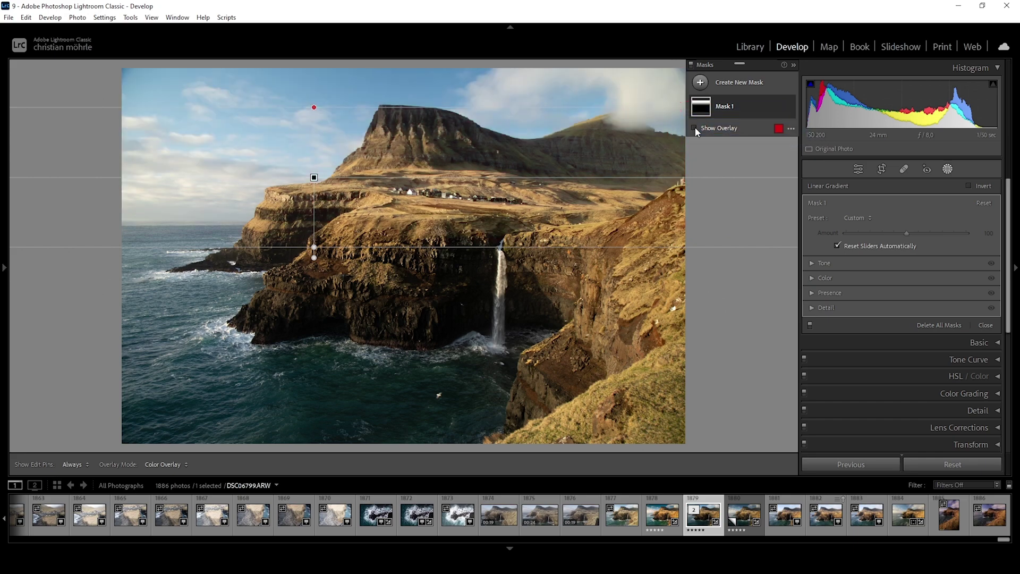
pyautogui.click(694, 128)
pyautogui.click(694, 128)
pyautogui.click(694, 128)
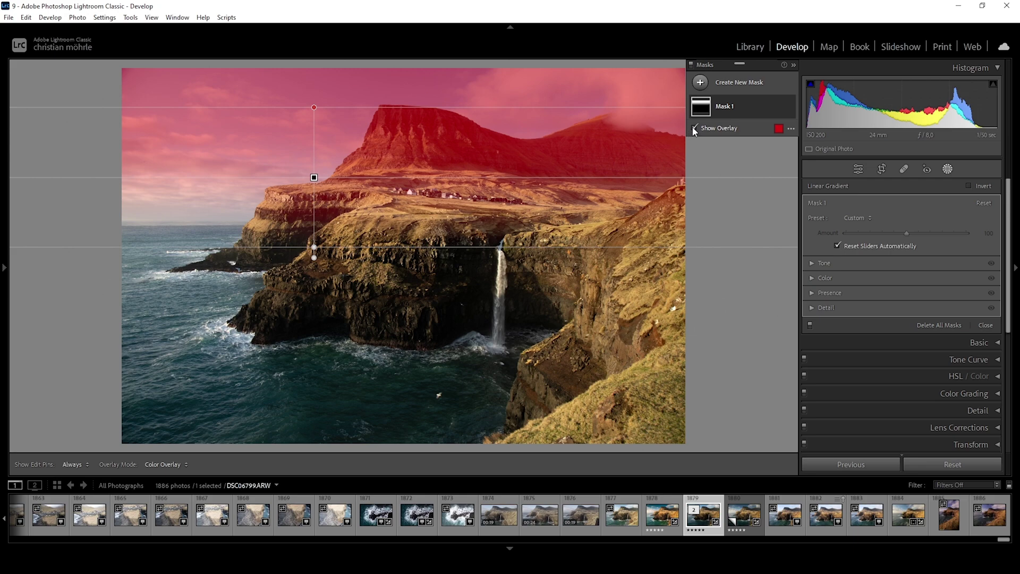
pyautogui.click(694, 128)
pyautogui.click(694, 129)
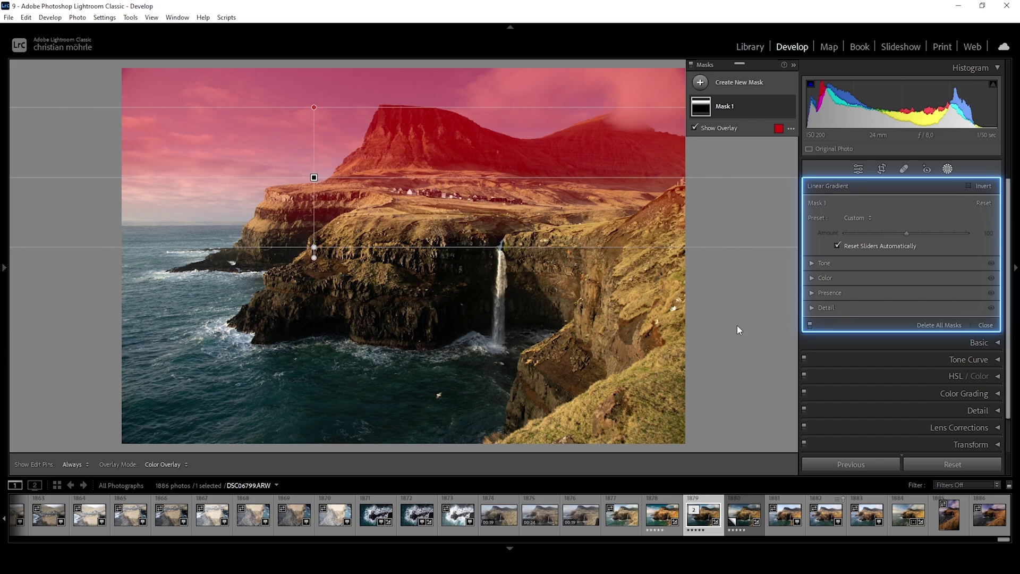
# Set Mask 1 to Contrast 19, Highlights -24 and Clarity 25, comparing with the mask hidden.
pyautogui.click(812, 263)
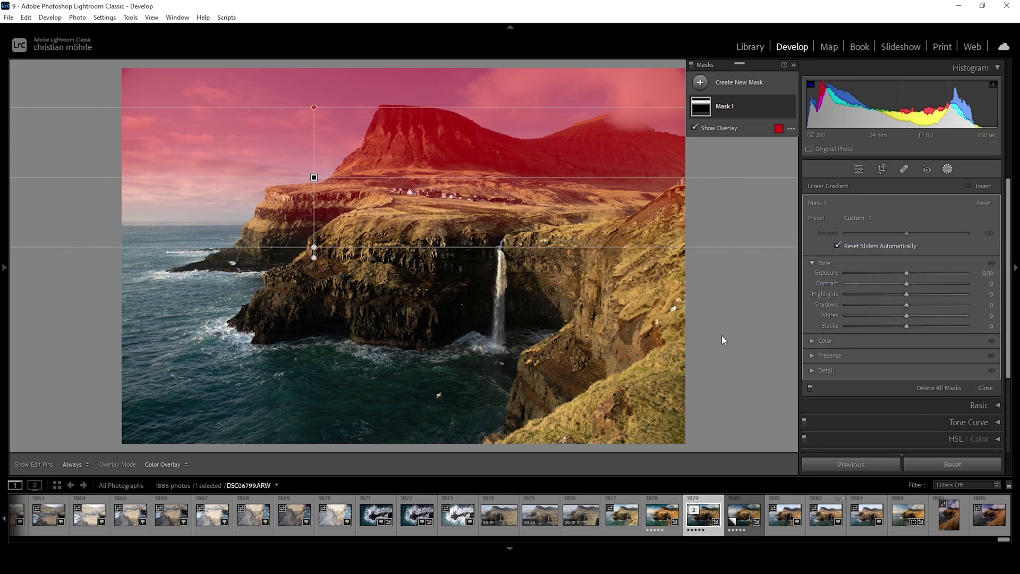
pyautogui.moveTo(906, 295)
pyautogui.mouseDown()
pyautogui.moveTo(861, 294)
pyautogui.moveTo(912, 283)
pyautogui.mouseUp()
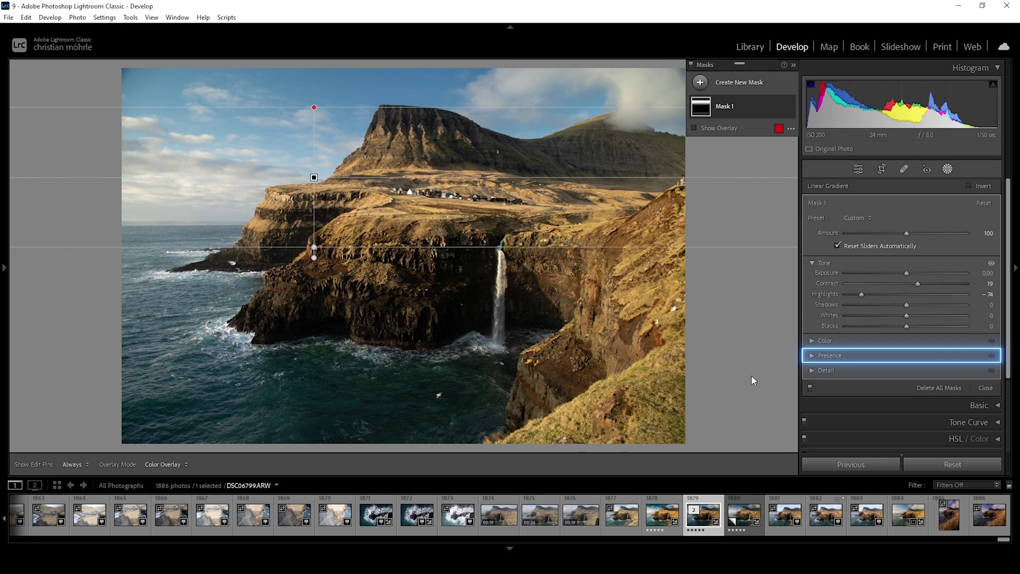
pyautogui.click(812, 354)
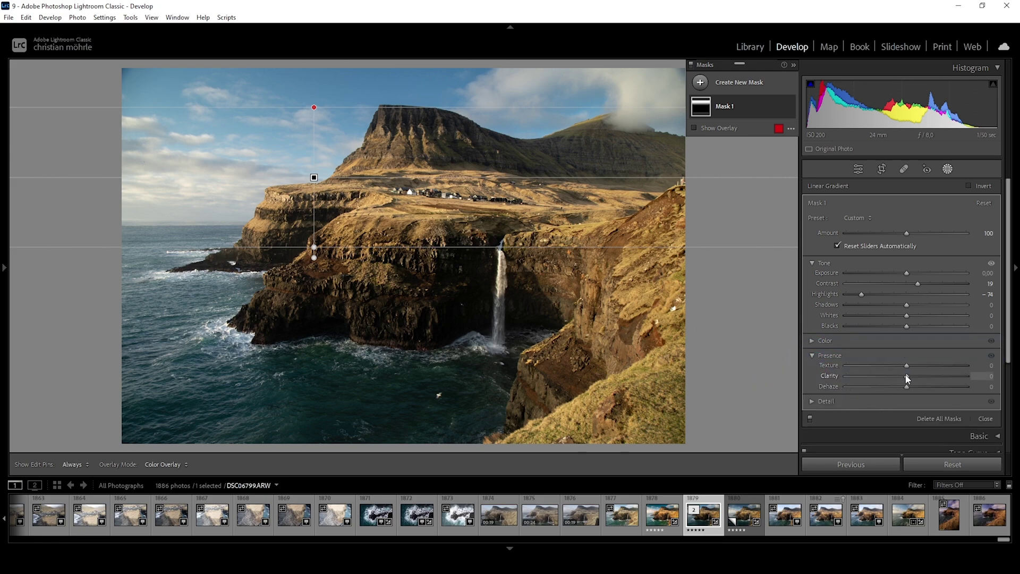
pyautogui.moveTo(906, 376); pyautogui.dragTo(923, 376)
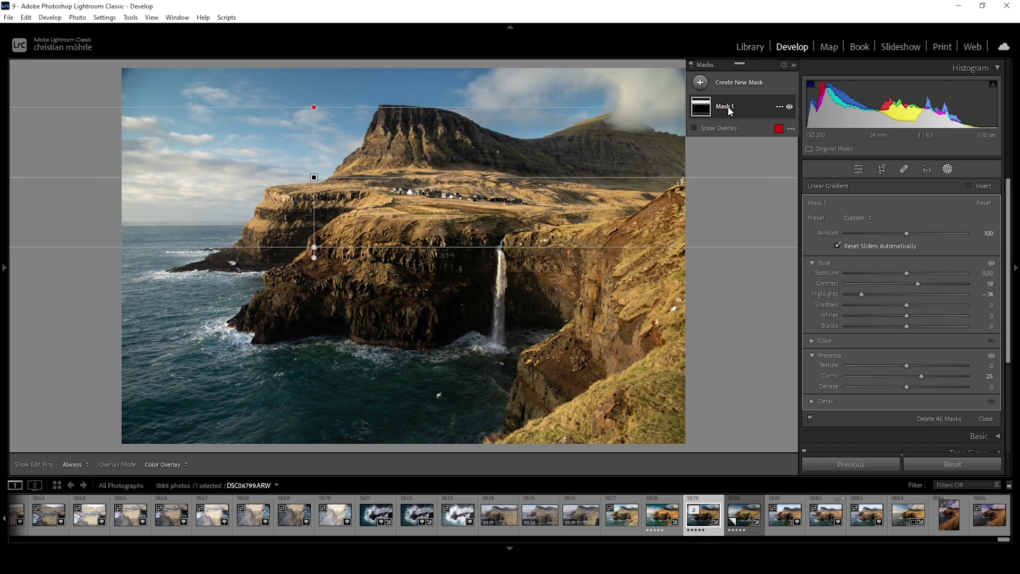
pyautogui.click(789, 107)
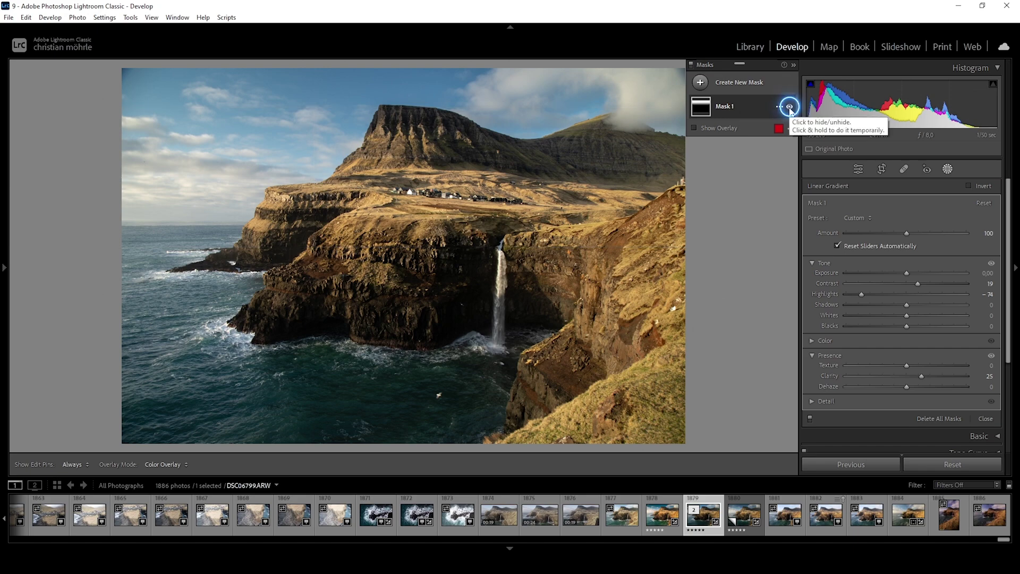
pyautogui.click(789, 106)
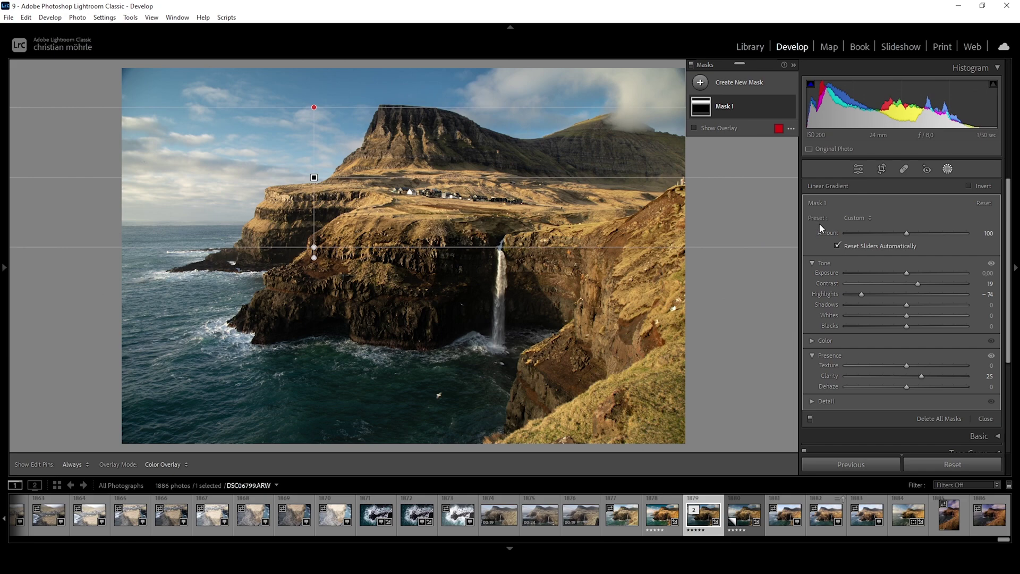
# Add a radial gradient (Mask 2) centred on the waterfall with Feather 100.
pyautogui.click(701, 82)
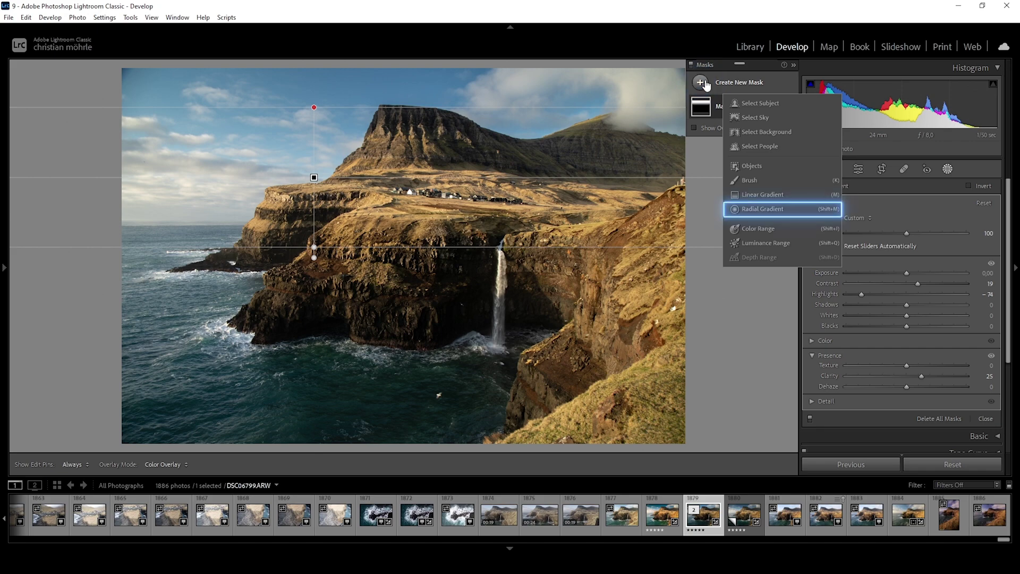
pyautogui.click(754, 210)
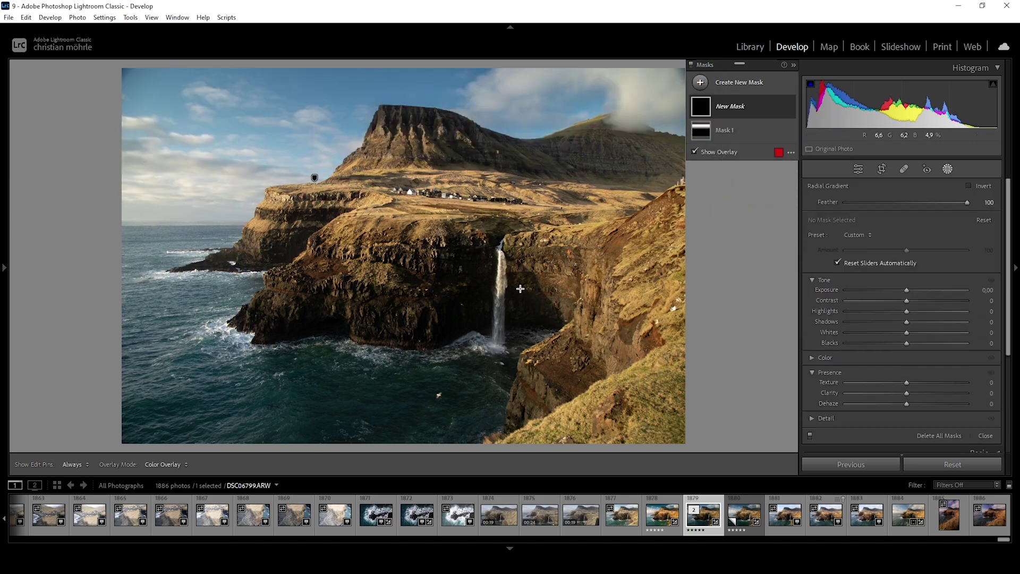
pyautogui.moveTo(498, 274); pyautogui.dragTo(575, 353)
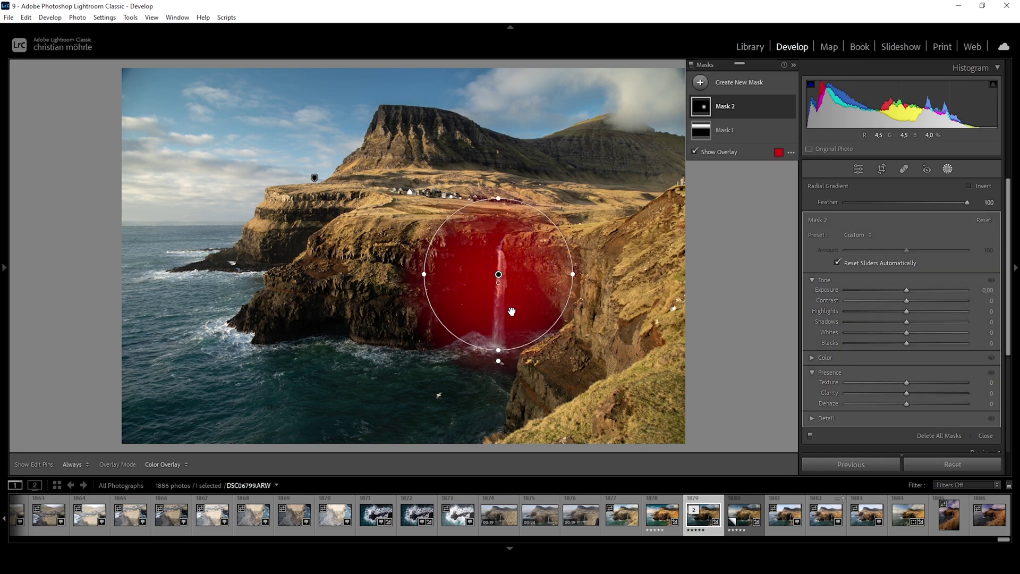
pyautogui.moveTo(504, 280)
pyautogui.mouseDown()
pyautogui.moveTo(488, 301)
pyautogui.moveTo(452, 271)
pyautogui.moveTo(505, 300)
pyautogui.mouseUp()
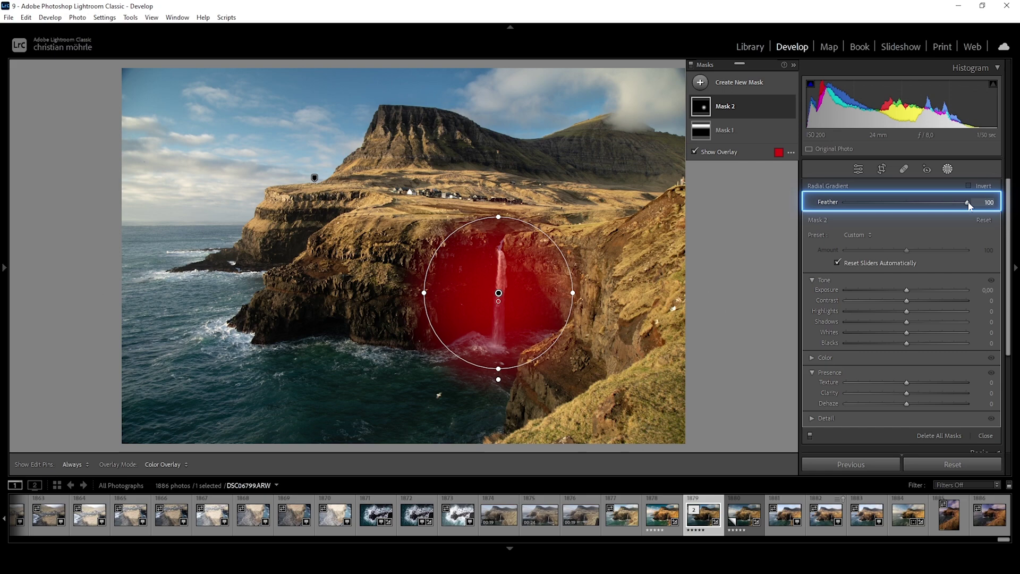
pyautogui.moveTo(968, 204); pyautogui.dragTo(923, 217)
pyautogui.moveTo(851, 216); pyautogui.dragTo(782, 221)
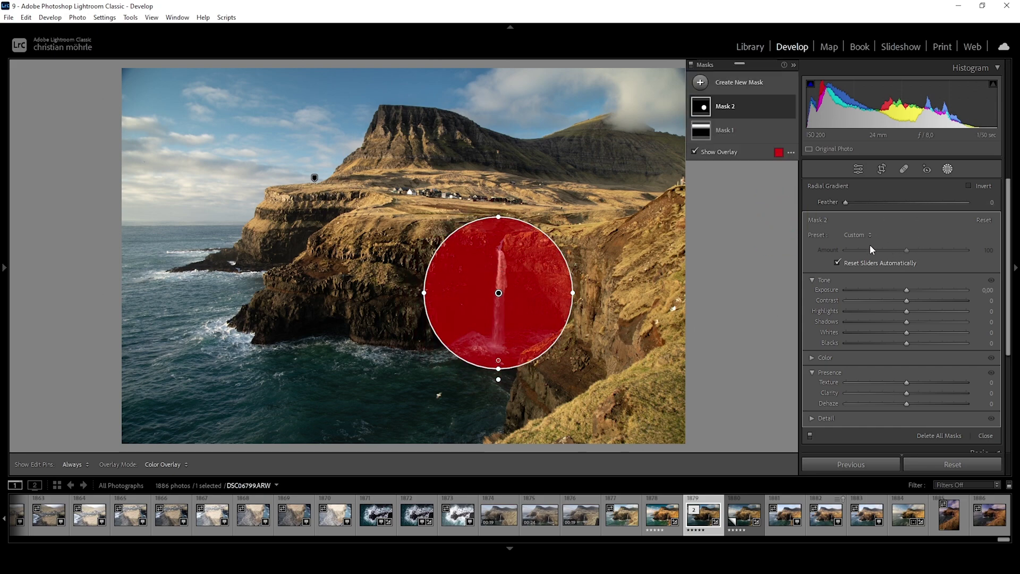
pyautogui.moveTo(845, 202); pyautogui.dragTo(984, 212)
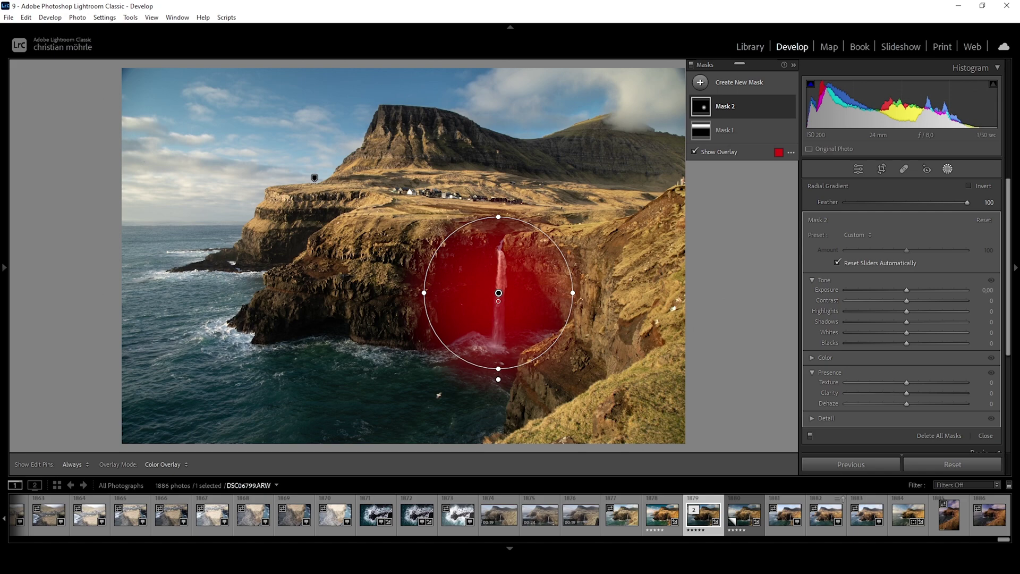
# Set Mask 2 to Exposure 1.46, Highlights -36, Texture 6, Clarity 8 and Dehaze 7.
pyautogui.moveTo(908, 289); pyautogui.dragTo(928, 292)
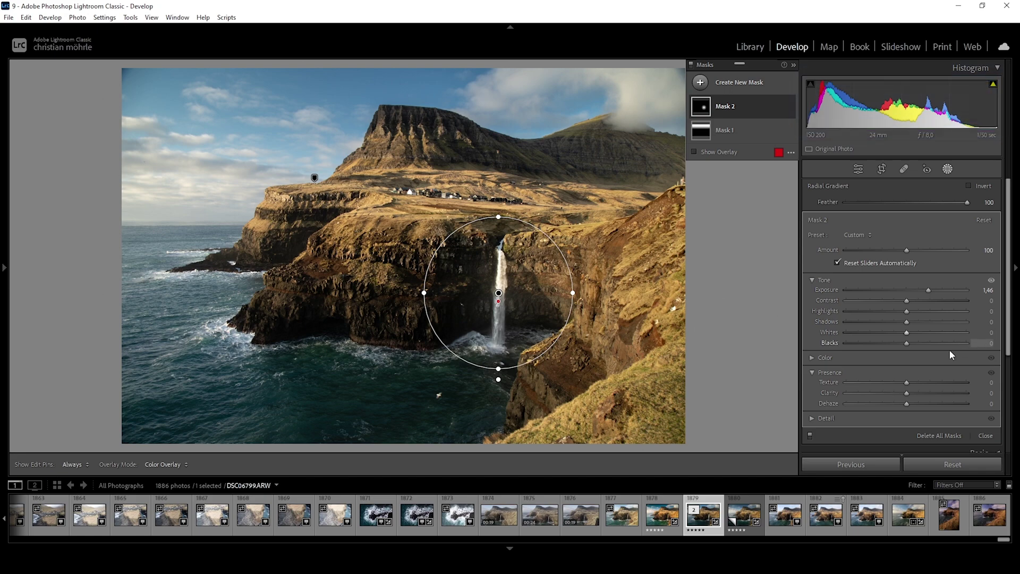
pyautogui.moveTo(906, 312); pyautogui.dragTo(884, 309)
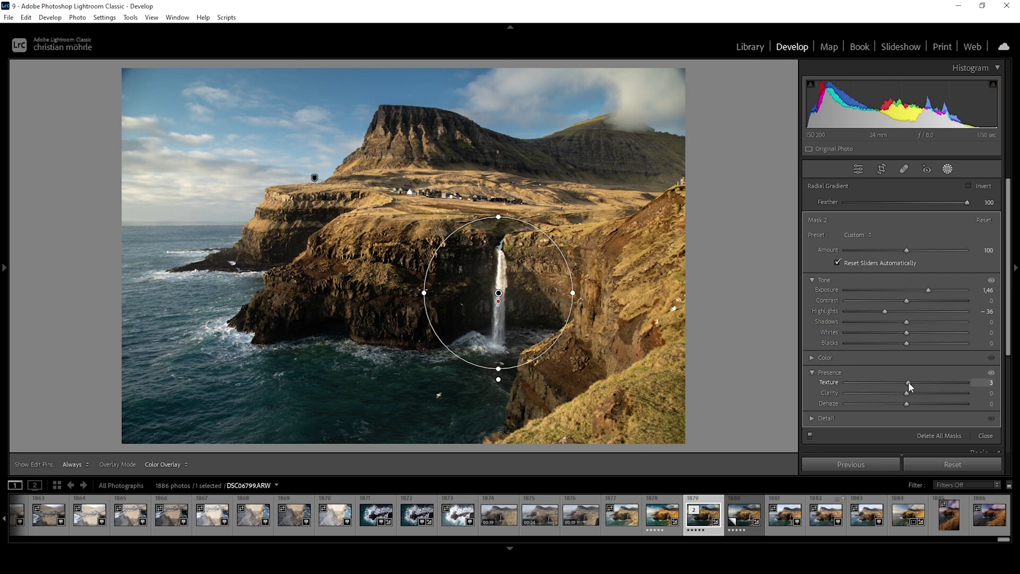
pyautogui.moveTo(909, 382); pyautogui.dragTo(911, 394)
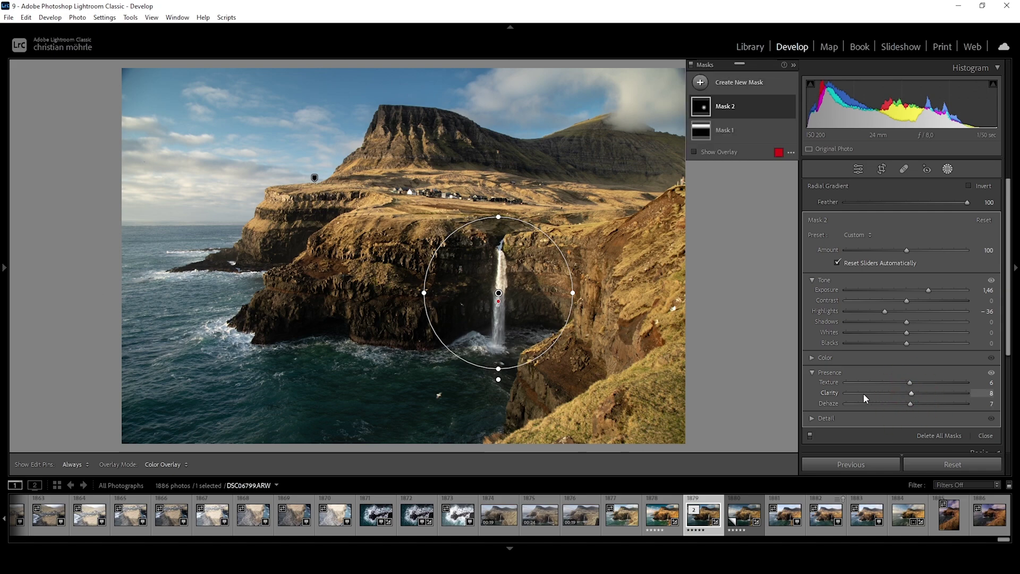
# Compare the waterfall with and without Mask 2 by toggling its visibility, leaving it on.
pyautogui.click(790, 107)
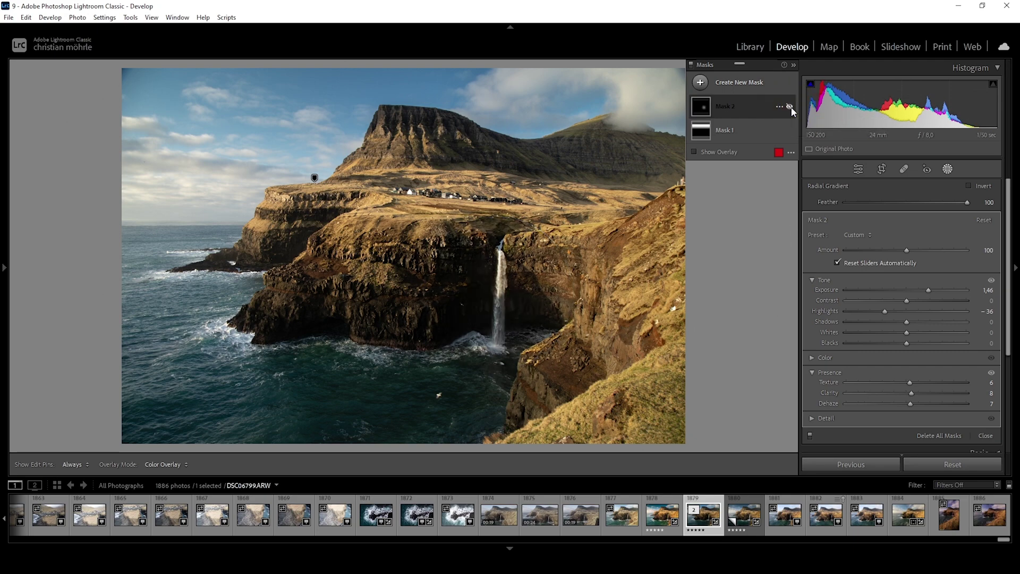
pyautogui.click(791, 107)
pyautogui.click(791, 106)
pyautogui.click(791, 107)
pyautogui.click(791, 107)
pyautogui.click(791, 107)
pyautogui.click(791, 107)
pyautogui.click(791, 107)
pyautogui.click(790, 106)
pyautogui.click(790, 107)
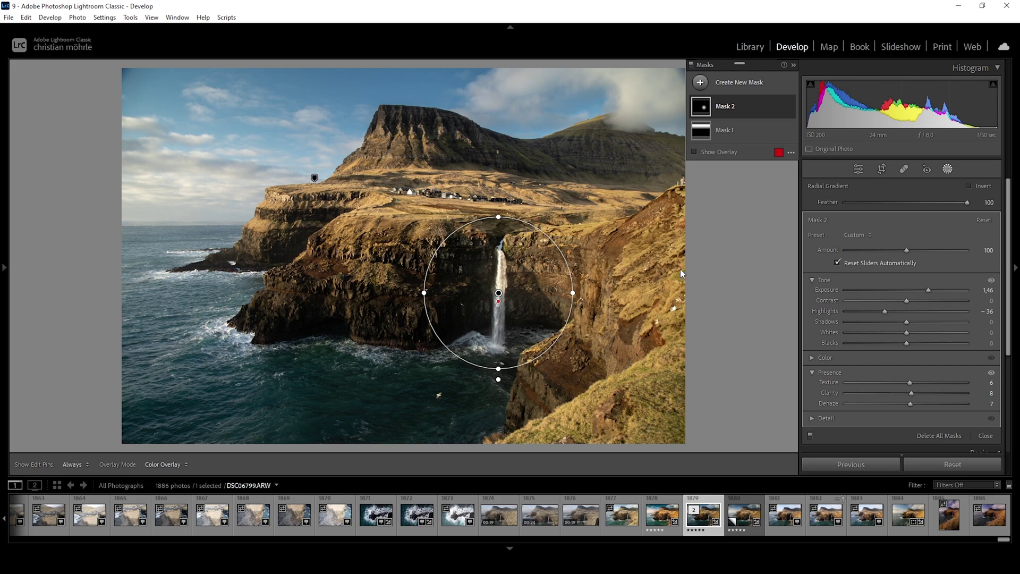
# Add a full-frame inverted radial gradient (Mask 3) with Feather 63 and Exposure -0.34.
pyautogui.click(701, 83)
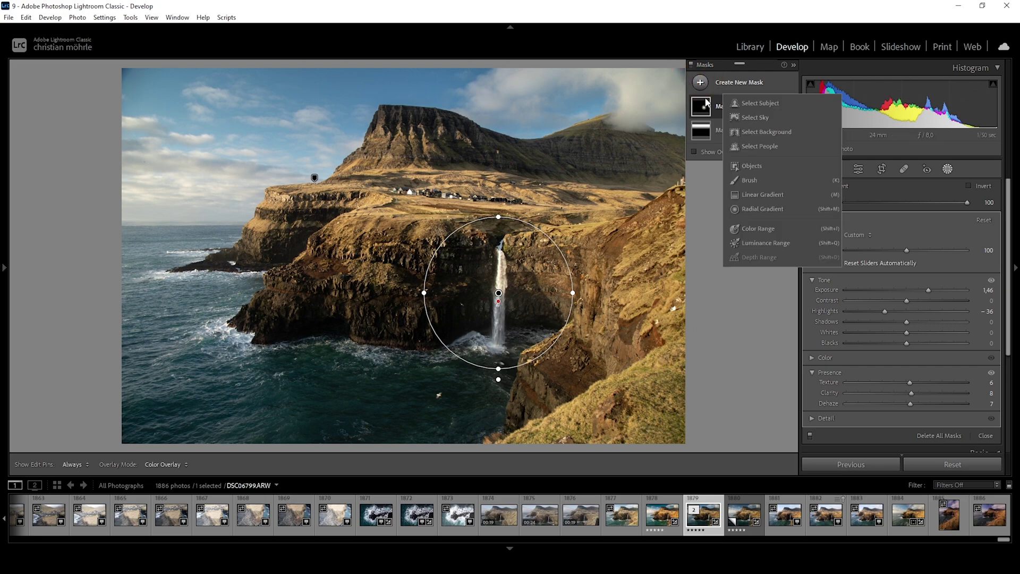
pyautogui.click(767, 209)
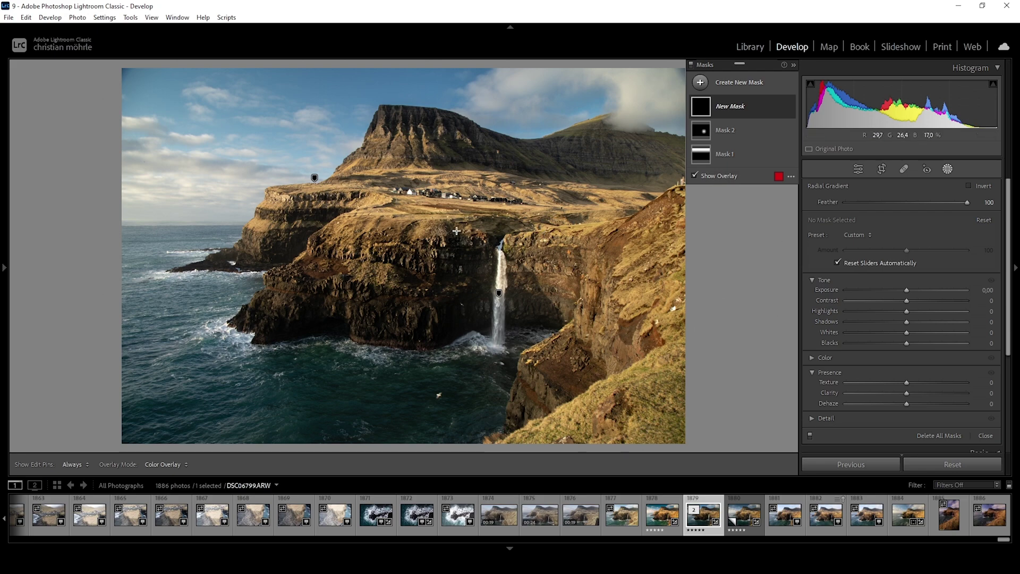
pyautogui.keyDown('ctrl'); pyautogui.doubleClick(439, 232); pyautogui.keyUp('ctrl')
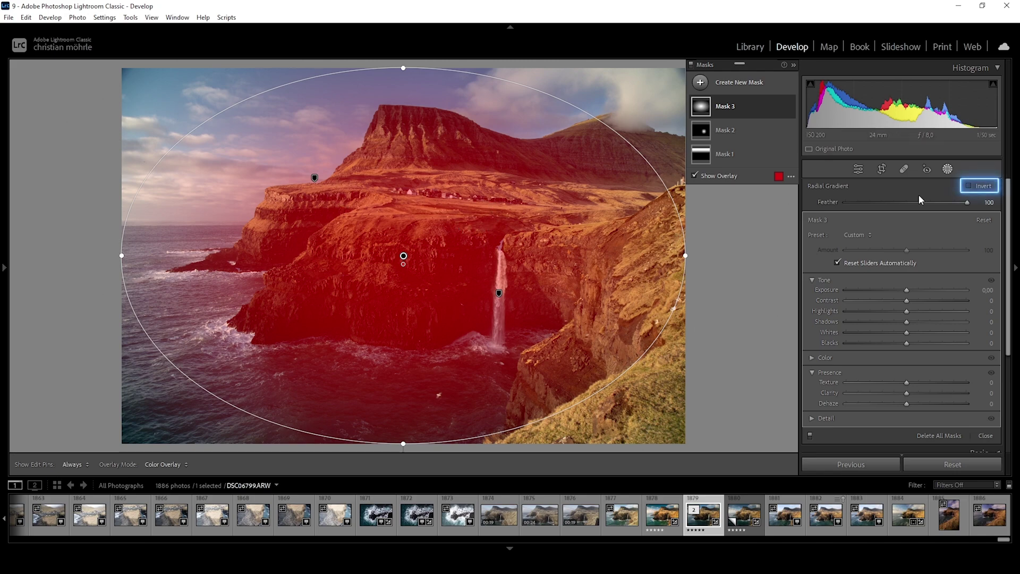
pyautogui.click(970, 189)
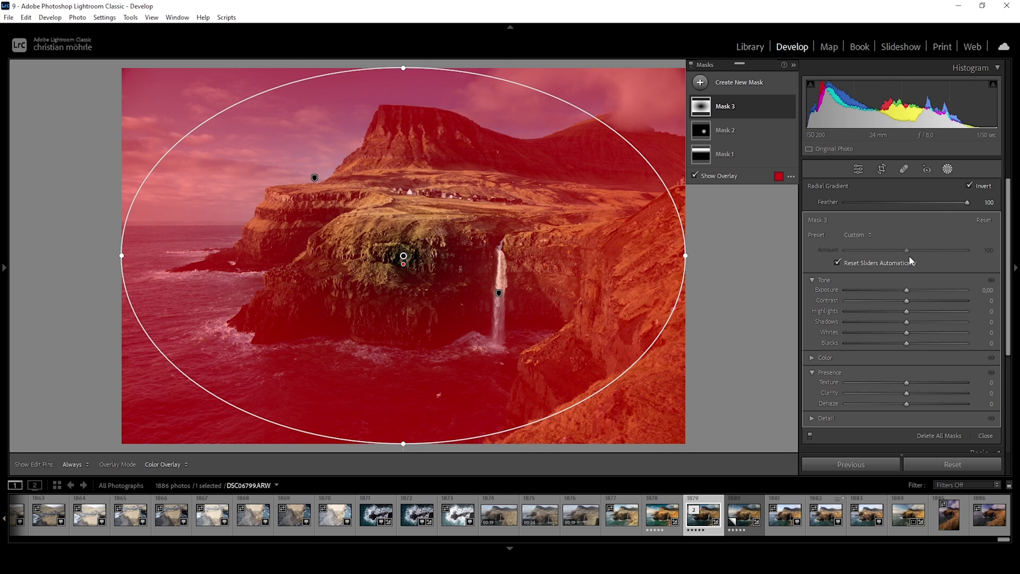
pyautogui.moveTo(967, 202); pyautogui.dragTo(922, 203)
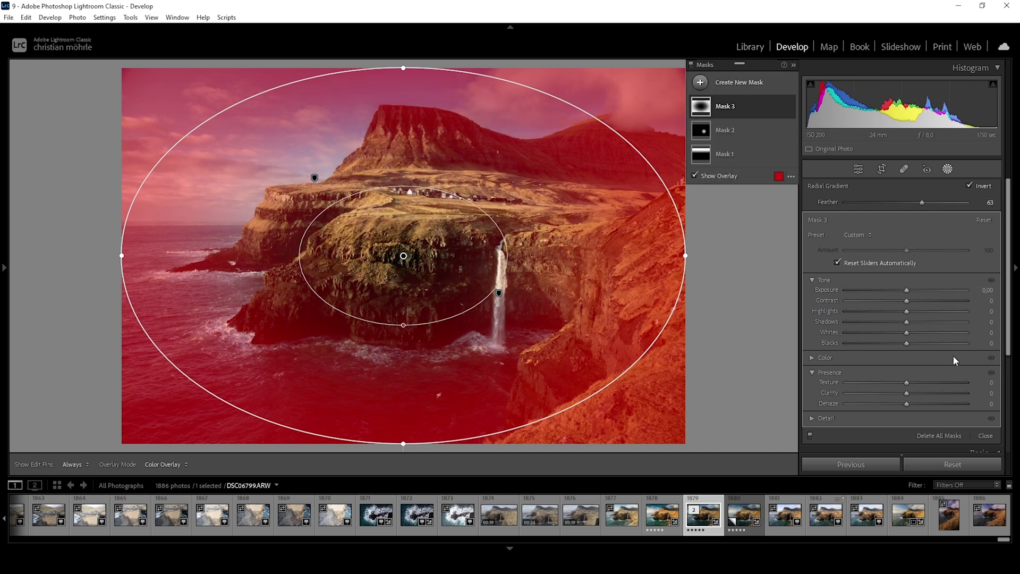
pyautogui.moveTo(906, 290); pyautogui.dragTo(902, 292)
pyautogui.press('o')
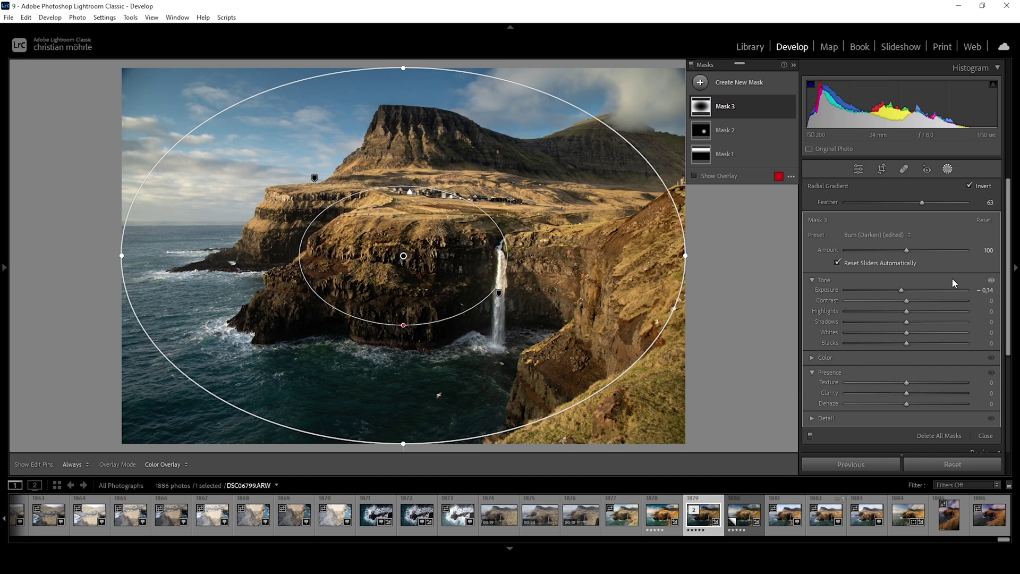
pyautogui.click(700, 82)
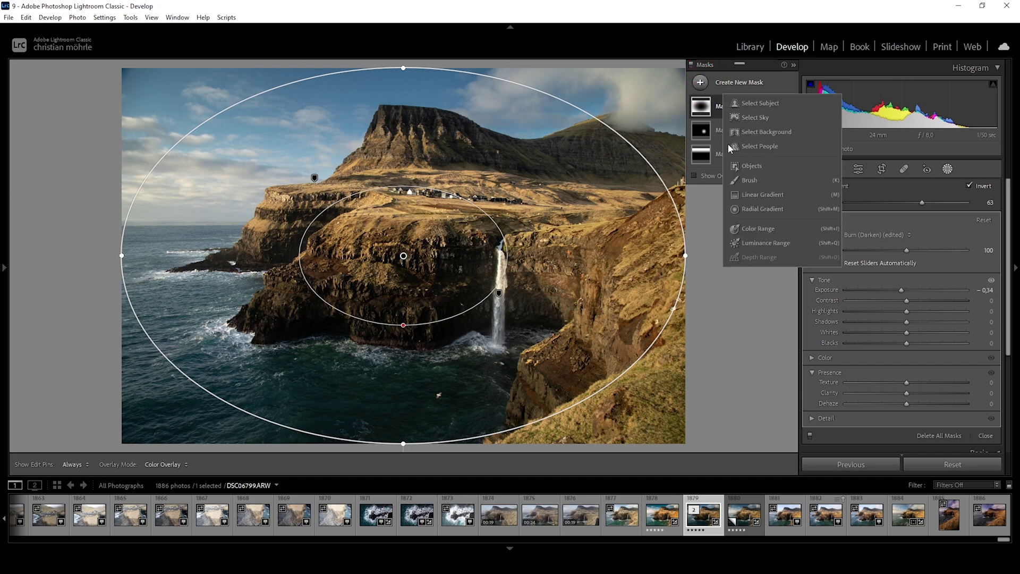
# Add a tilted radial gradient (Mask 4) over the left sky and sea, raising Blacks to 61.
pyautogui.click(761, 211)
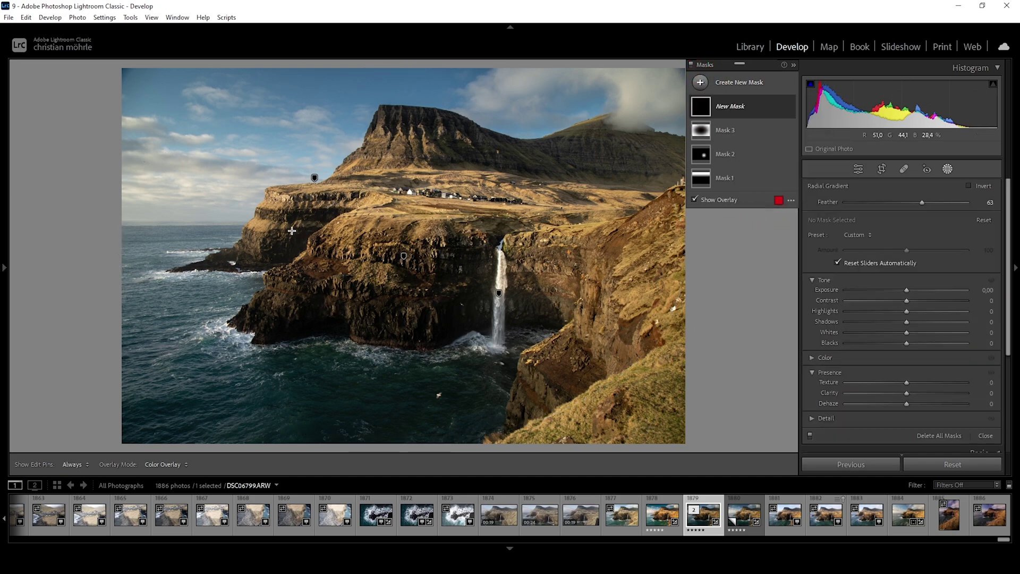
pyautogui.moveTo(181, 203); pyautogui.dragTo(384, 291)
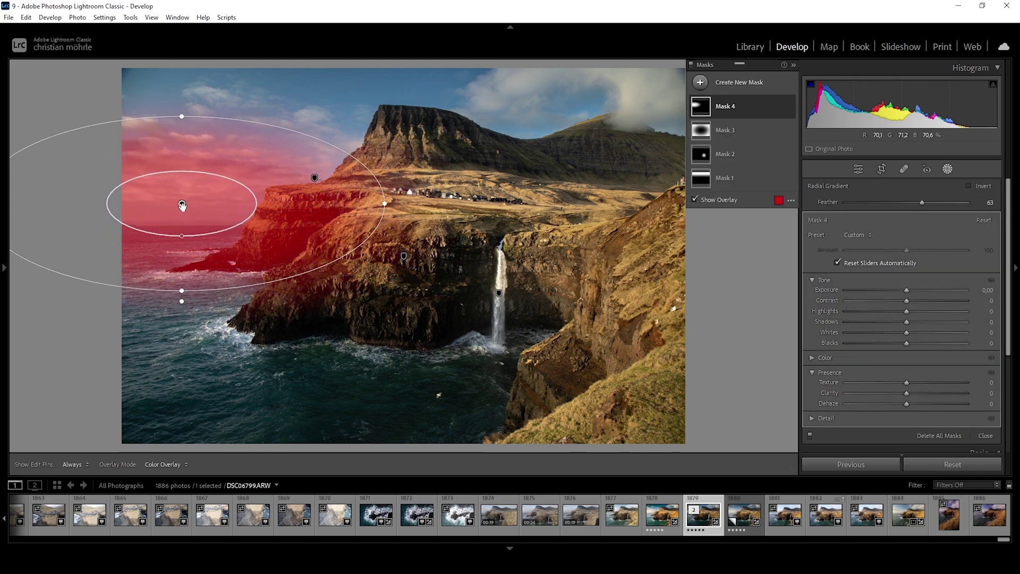
pyautogui.moveTo(183, 207); pyautogui.dragTo(114, 214)
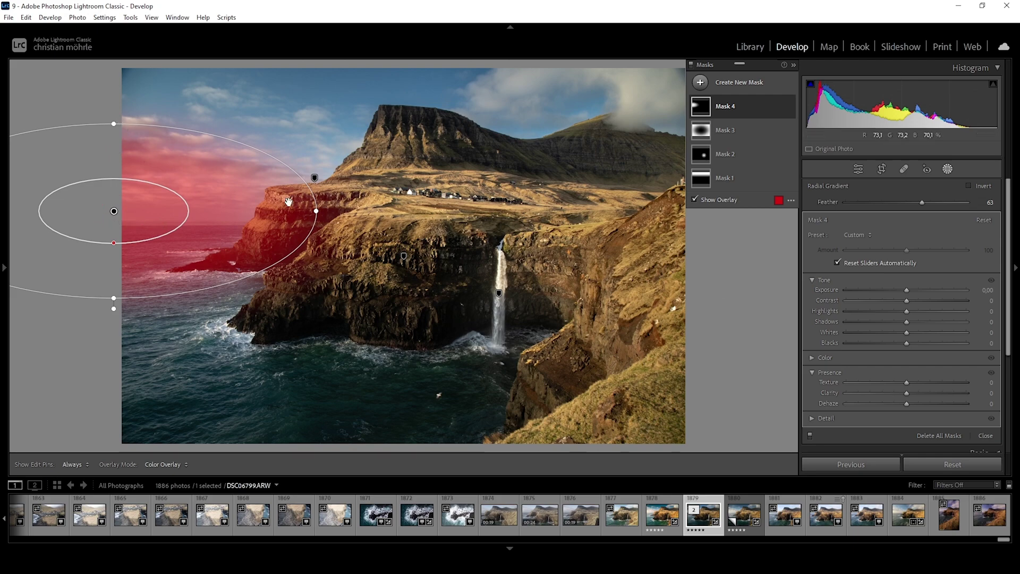
pyautogui.moveTo(317, 211); pyautogui.dragTo(324, 211)
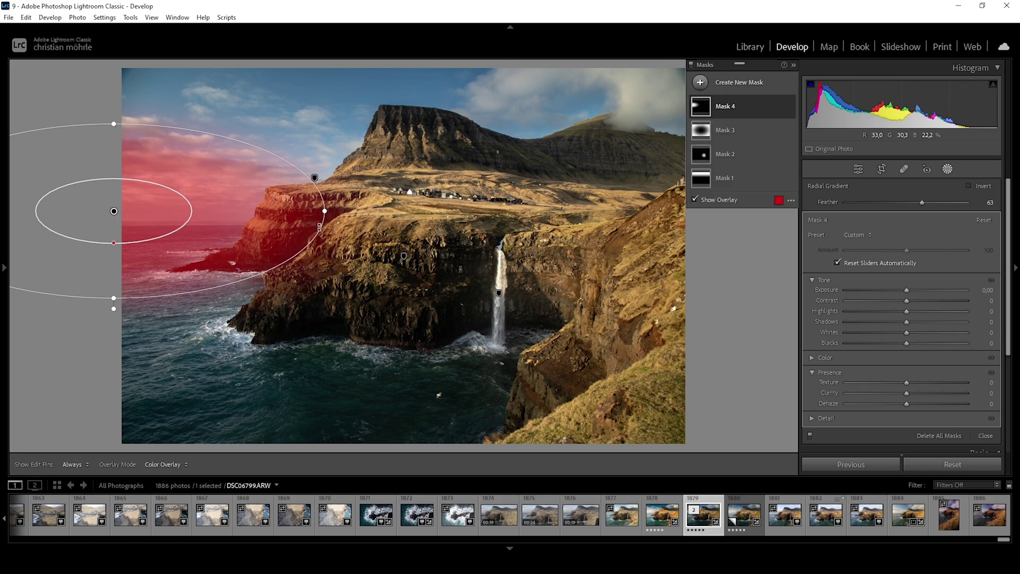
pyautogui.moveTo(334, 211)
pyautogui.mouseDown()
pyautogui.moveTo(332, 235)
pyautogui.moveTo(332, 220)
pyautogui.mouseUp()
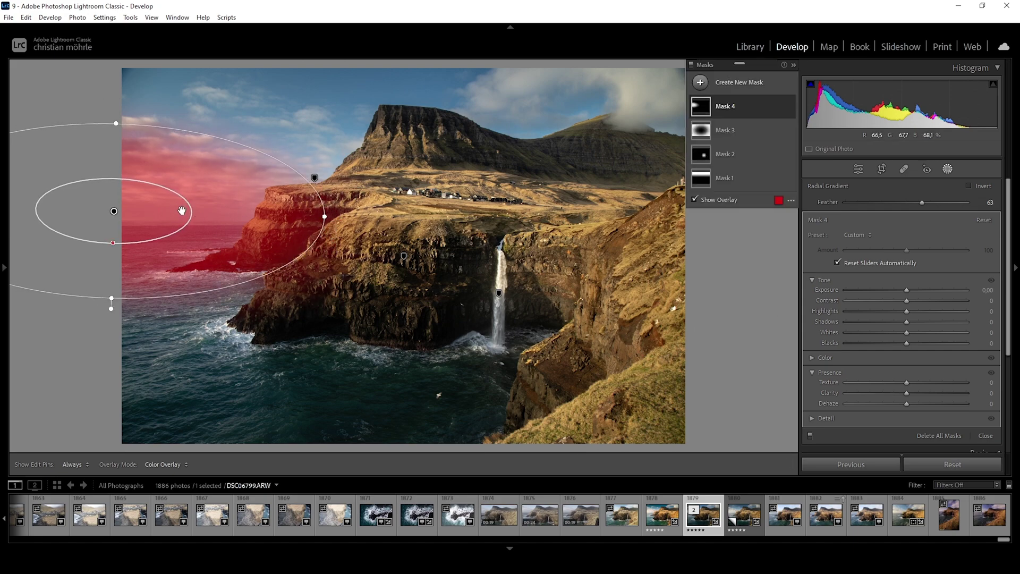
pyautogui.moveTo(177, 210)
pyautogui.mouseDown()
pyautogui.moveTo(159, 205)
pyautogui.moveTo(181, 209)
pyautogui.mouseUp()
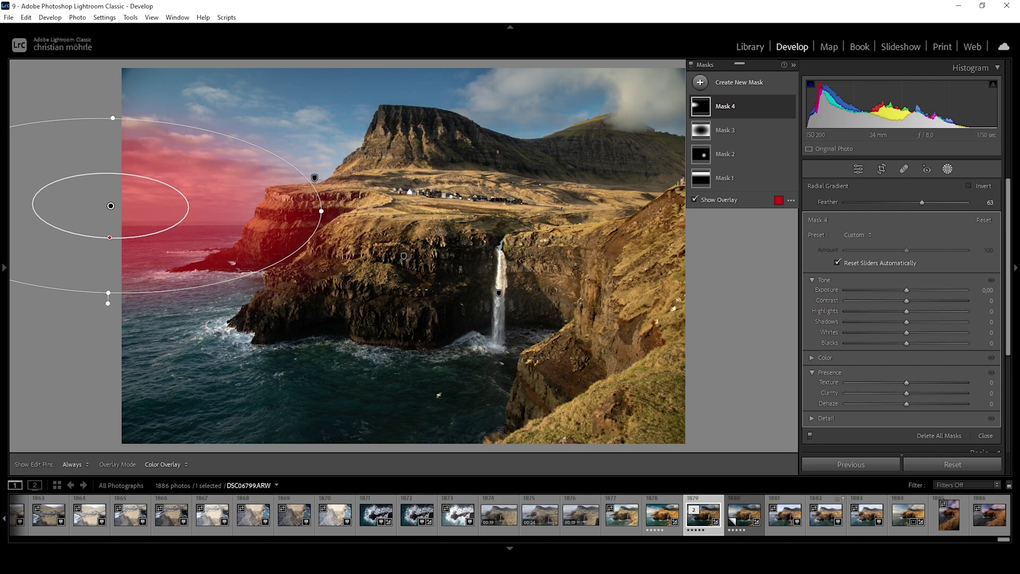
pyautogui.moveTo(906, 343); pyautogui.dragTo(944, 348)
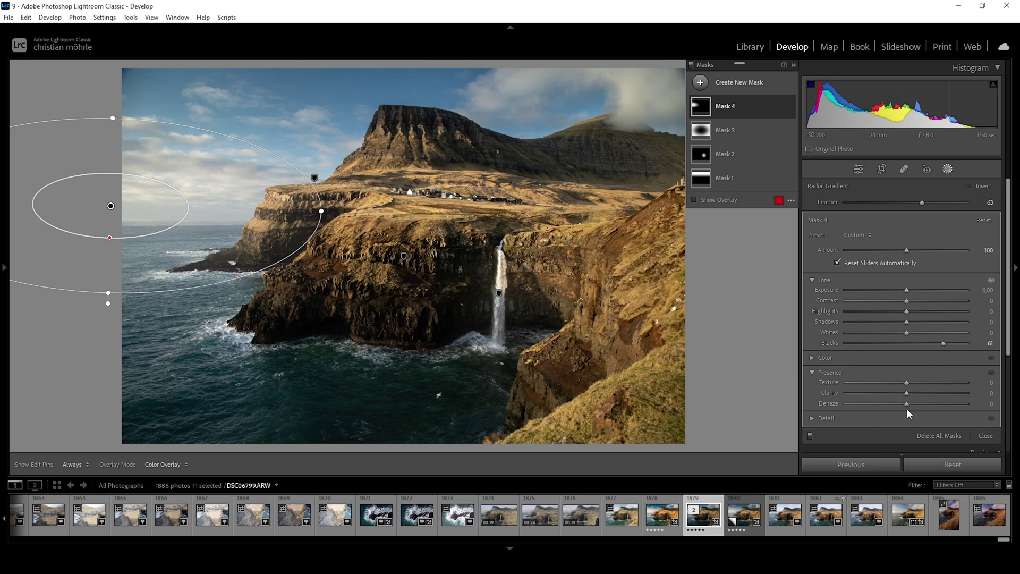
# Set Mask 4 to Dehaze -31, Temp 14 and Feather 100.
pyautogui.moveTo(904, 406); pyautogui.dragTo(887, 403)
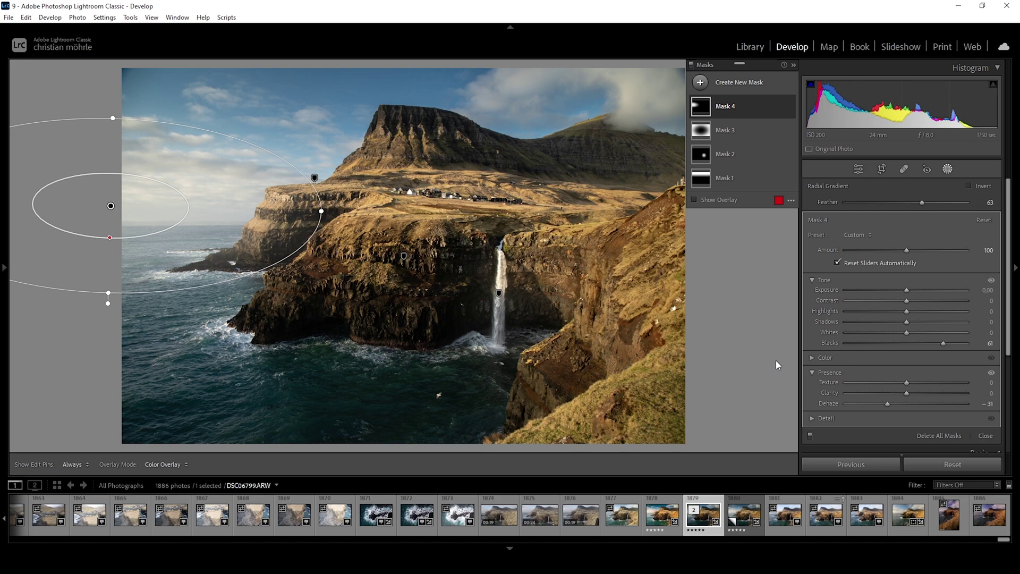
pyautogui.click(815, 361)
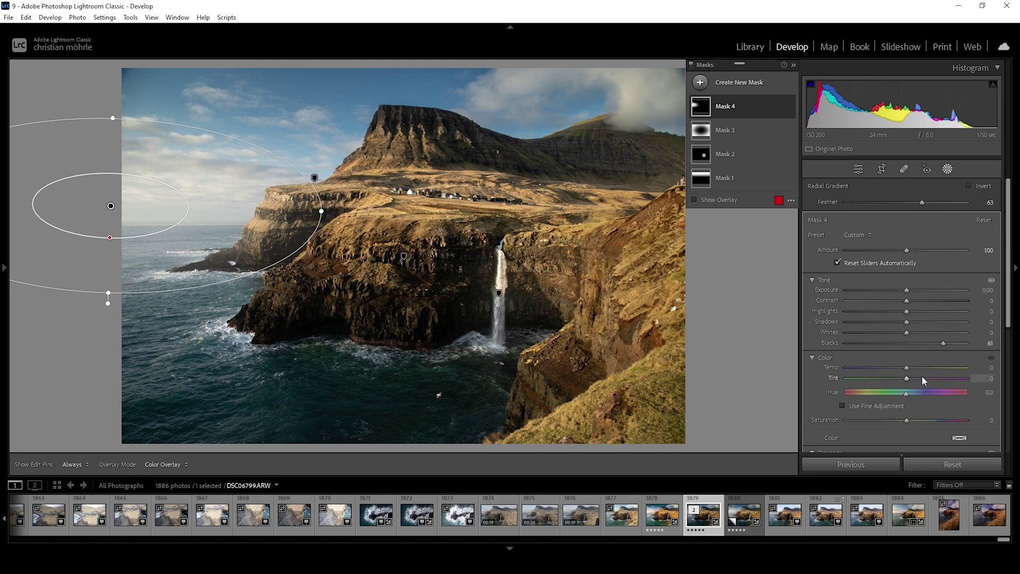
pyautogui.moveTo(906, 367); pyautogui.dragTo(914, 368)
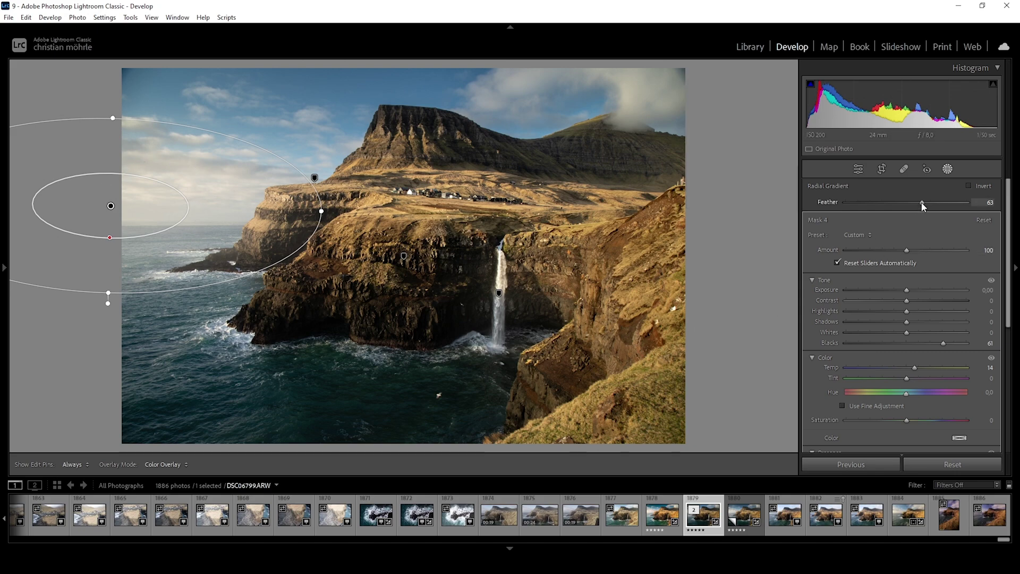
pyautogui.moveTo(922, 206); pyautogui.dragTo(1017, 204)
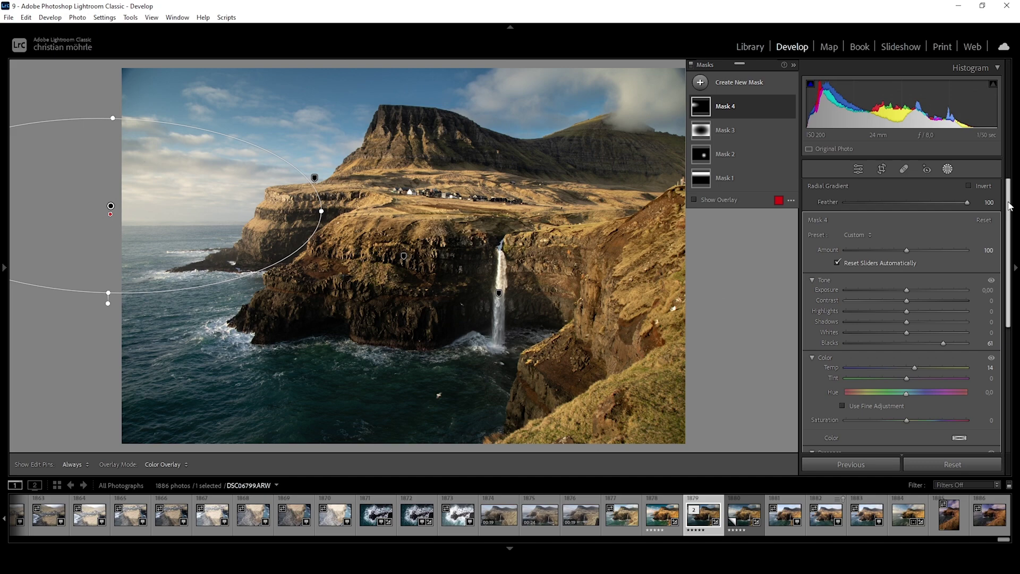
# Paint a new brush mask (Mask 5) along the shoreline below the cliff.
pyautogui.click(701, 83)
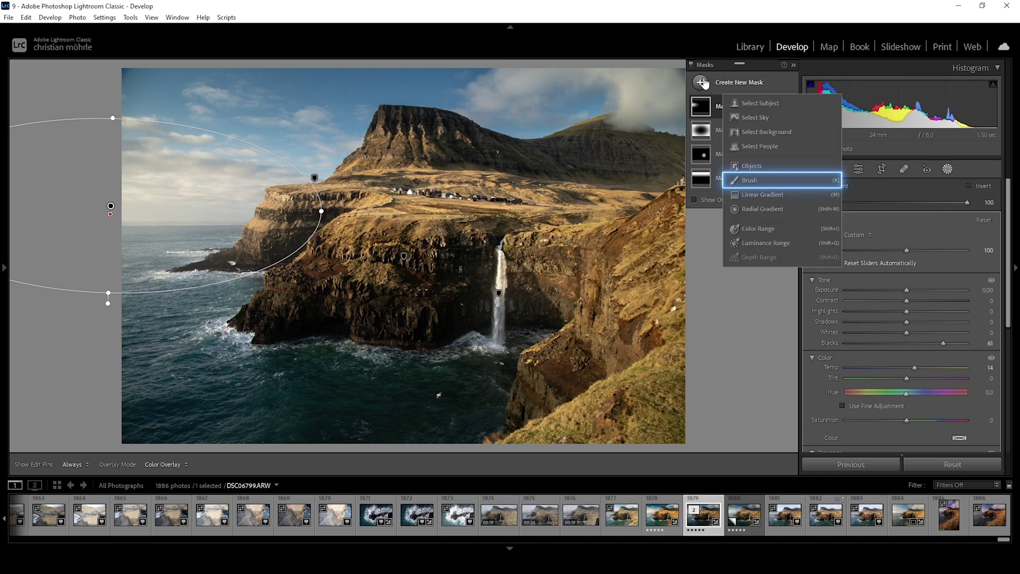
pyautogui.click(746, 179)
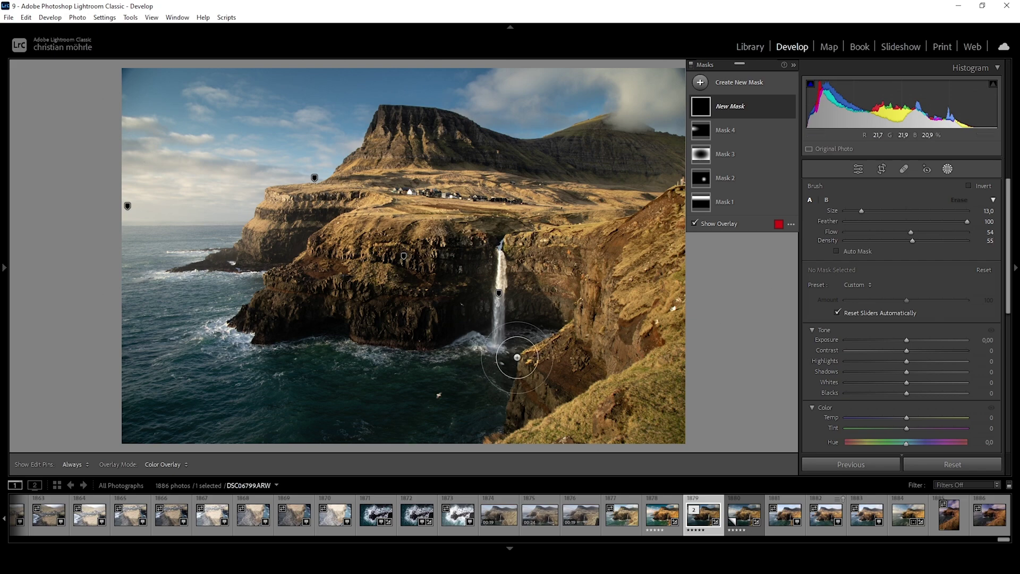
pyautogui.moveTo(269, 340)
pyautogui.mouseDown()
pyautogui.moveTo(355, 357)
pyautogui.moveTo(555, 340)
pyautogui.mouseUp()
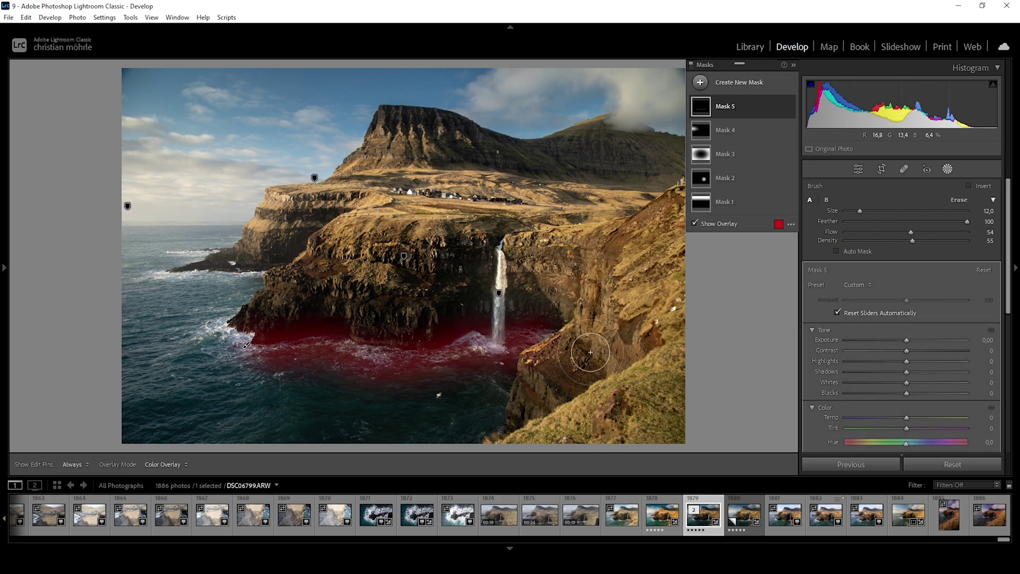
# Give the shoreline mask Exposure 1.92, Texture 14 and Clarity 17.
pyautogui.moveTo(906, 340); pyautogui.dragTo(934, 340)
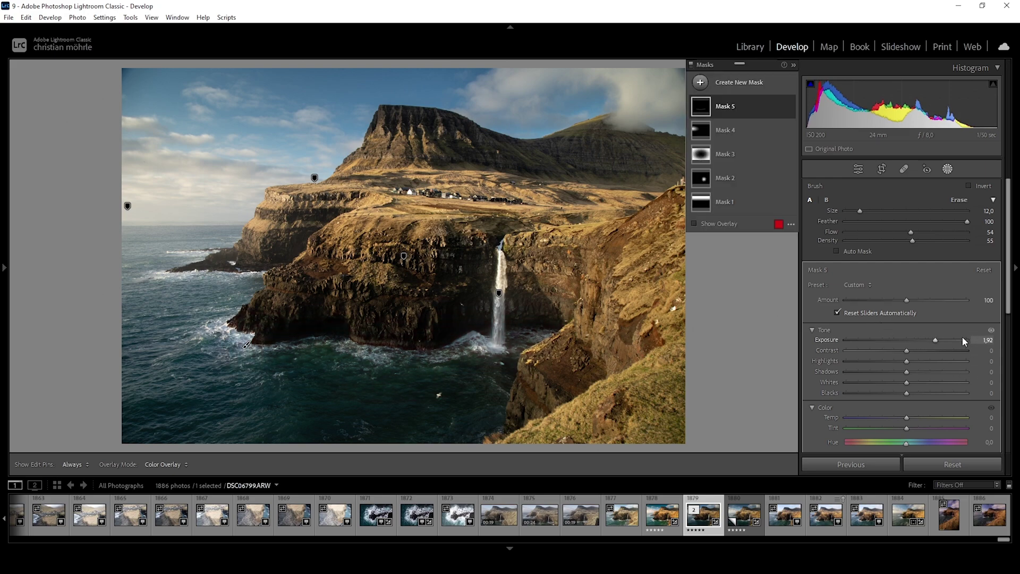
pyautogui.scroll(-5, 925, 400)
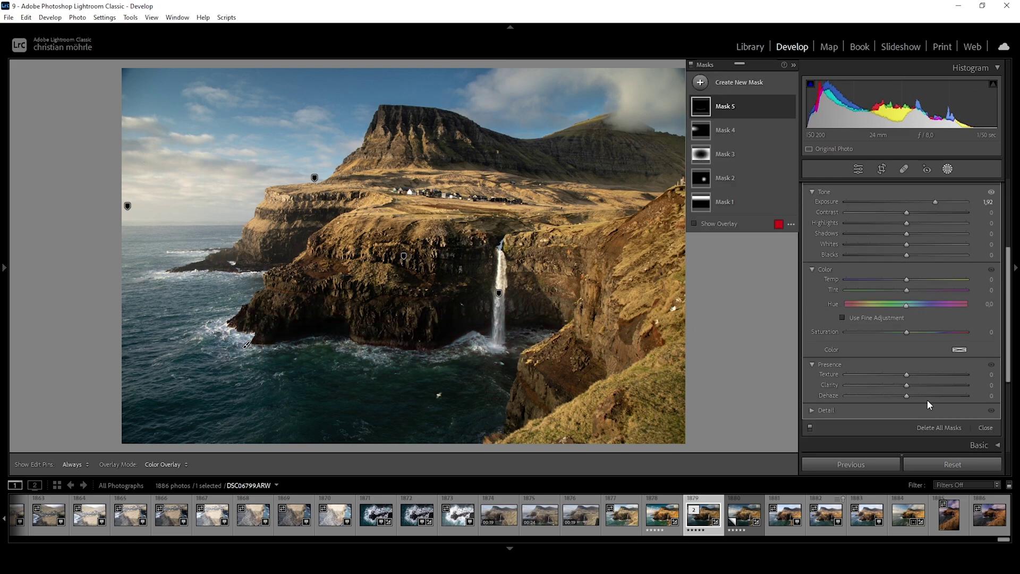
pyautogui.moveTo(907, 339)
pyautogui.mouseDown()
pyautogui.moveTo(917, 338)
pyautogui.moveTo(914, 328)
pyautogui.mouseUp()
pyautogui.scroll(2, 938, 291)
# Add a luminance range mask (Mask 6) sampled from the cliff, with range 13/45.
pyautogui.click(701, 83)
pyautogui.click(756, 240)
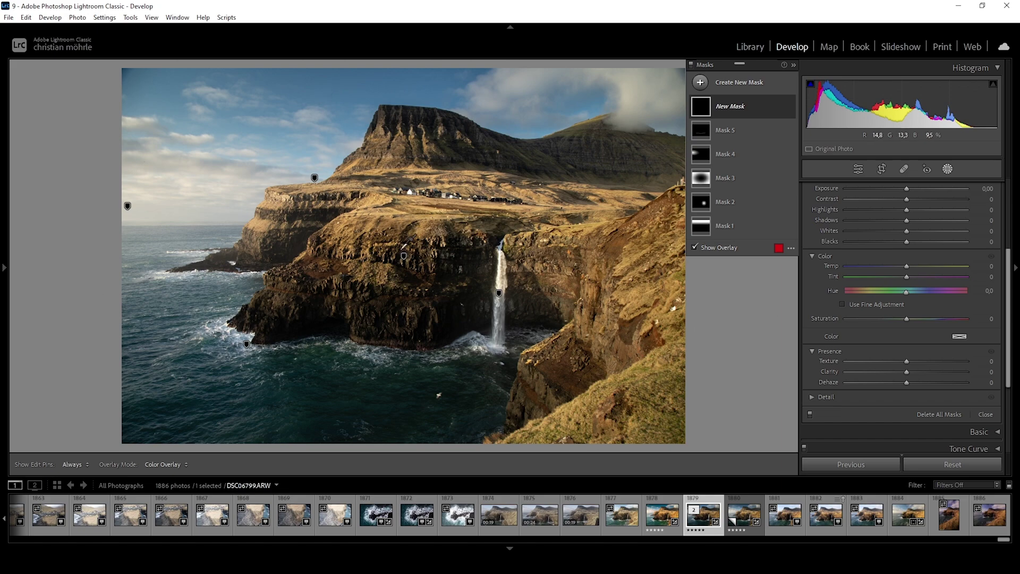
pyautogui.moveTo(404, 260)
pyautogui.click(342, 305)
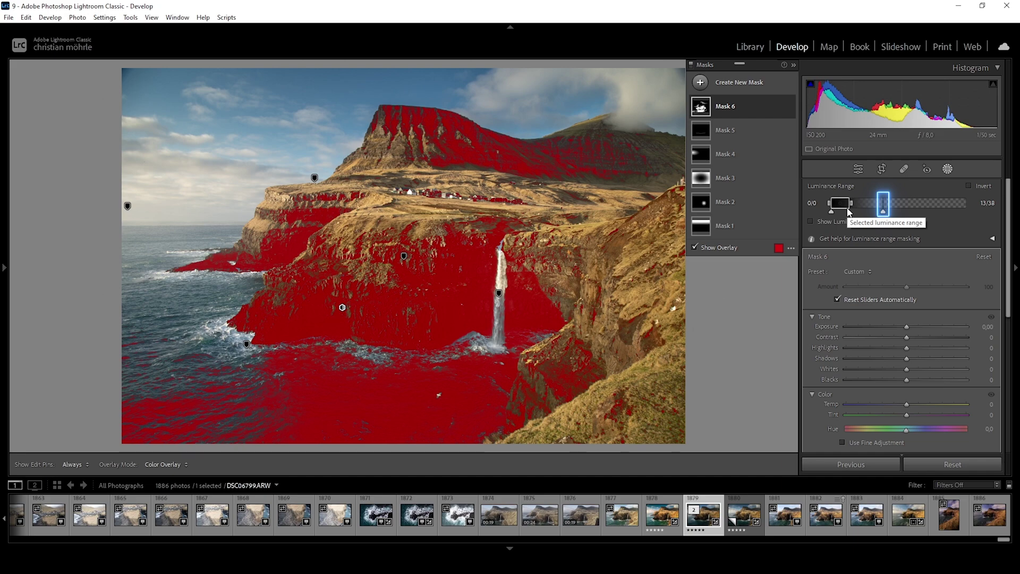
pyautogui.moveTo(884, 215)
pyautogui.mouseDown()
pyautogui.moveTo(951, 218)
pyautogui.moveTo(852, 212)
pyautogui.moveTo(912, 219)
pyautogui.moveTo(874, 224)
pyautogui.moveTo(889, 211)
pyautogui.mouseUp()
pyautogui.hotkey('ctrl', 'z')
pyautogui.click(884, 211)
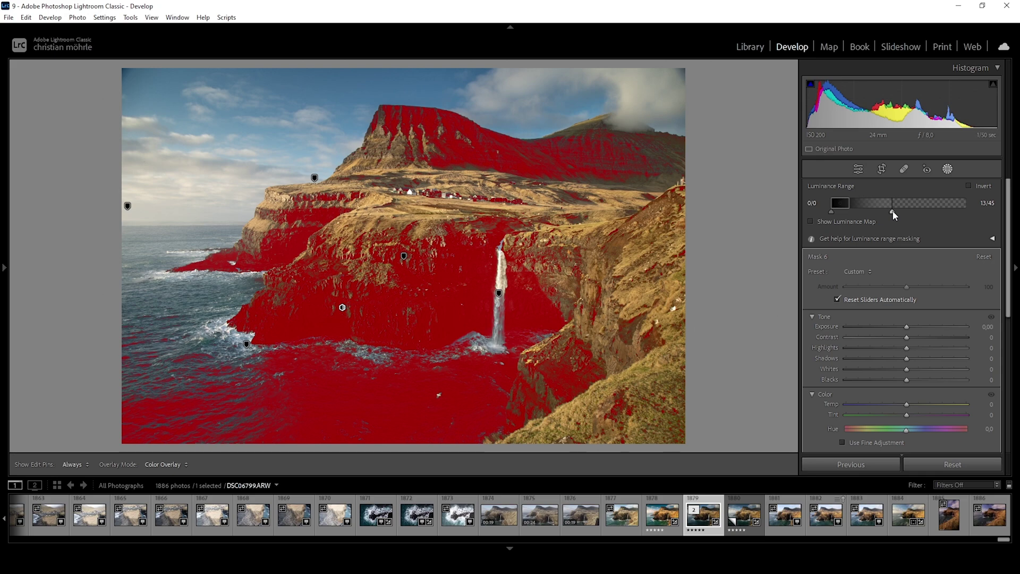
pyautogui.moveTo(893, 215); pyautogui.dragTo(892, 213)
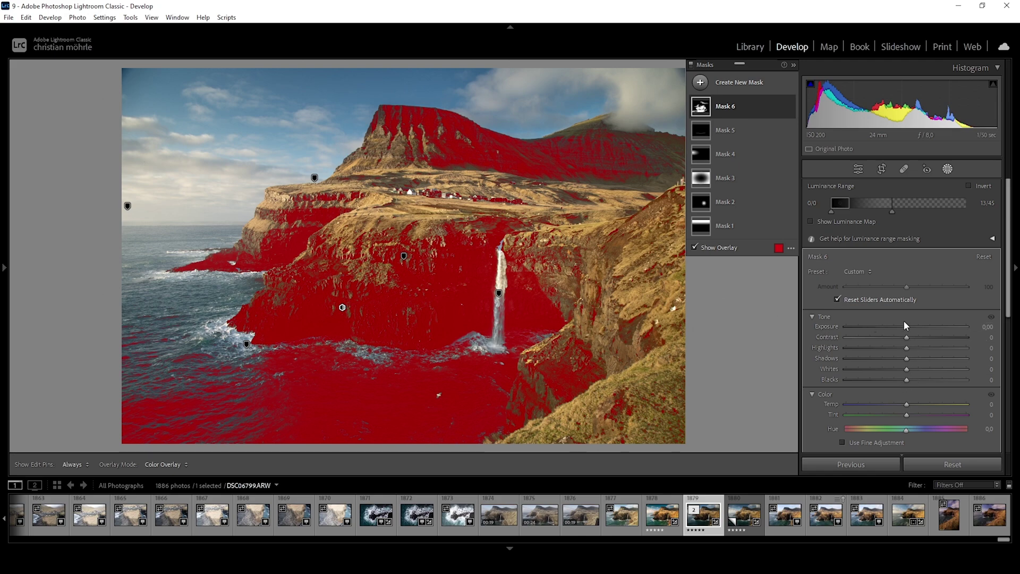
# Set the luminance mask's Exposure to 0.41.
pyautogui.moveTo(906, 326); pyautogui.dragTo(912, 330)
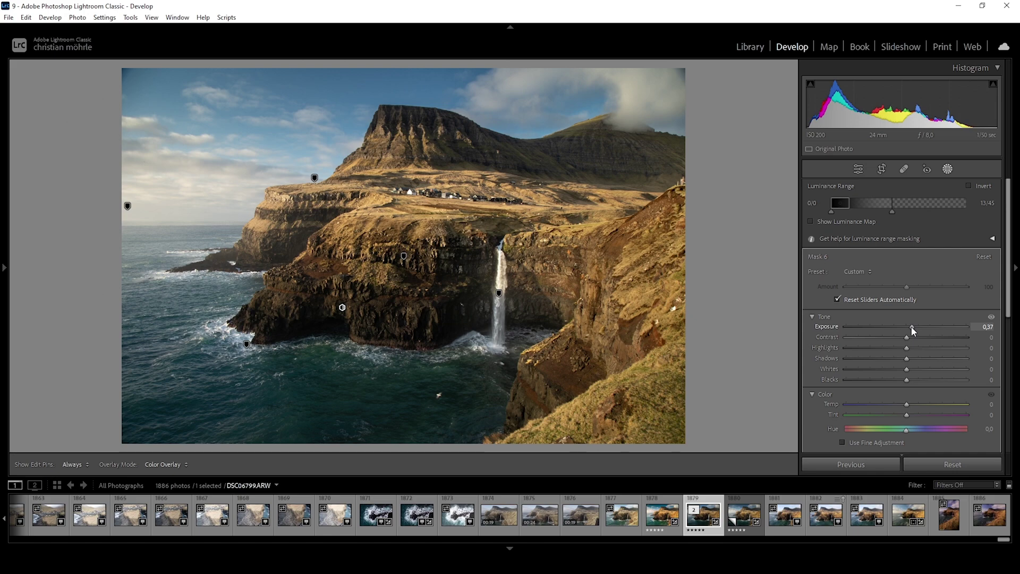
pyautogui.moveTo(911, 326)
pyautogui.mouseDown()
pyautogui.moveTo(930, 329)
pyautogui.moveTo(912, 327)
pyautogui.mouseUp()
pyautogui.click(788, 106)
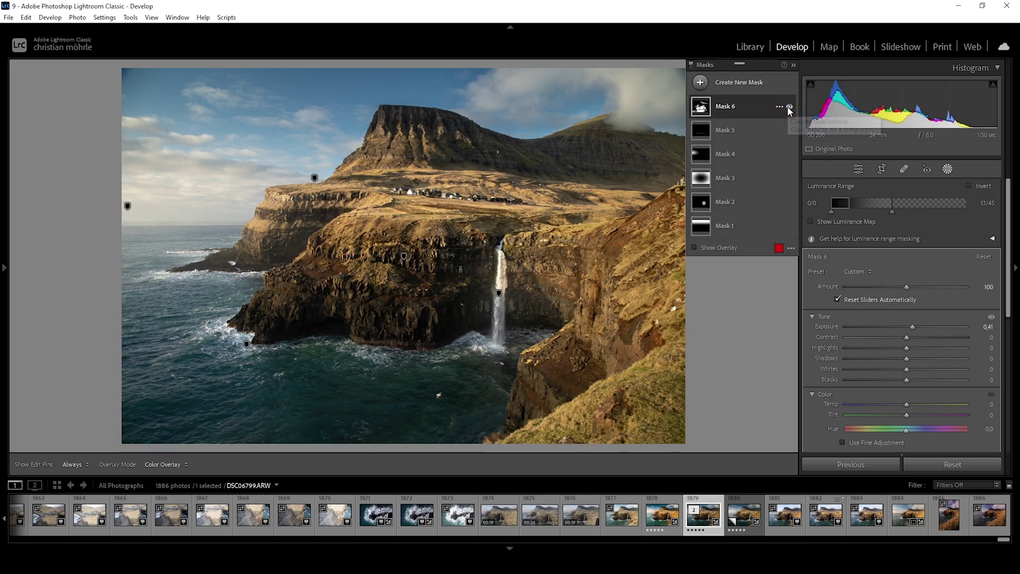
# Compare Mask 6 on and off, then start a new Luminance Range mask.
pyautogui.click(789, 108)
pyautogui.click(789, 107)
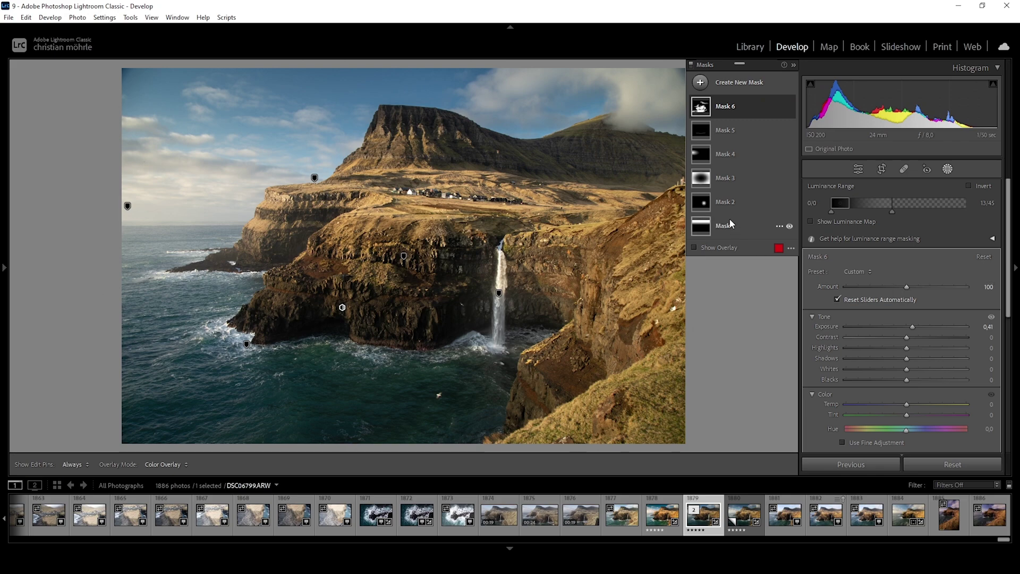
pyautogui.click(700, 82)
pyautogui.click(764, 242)
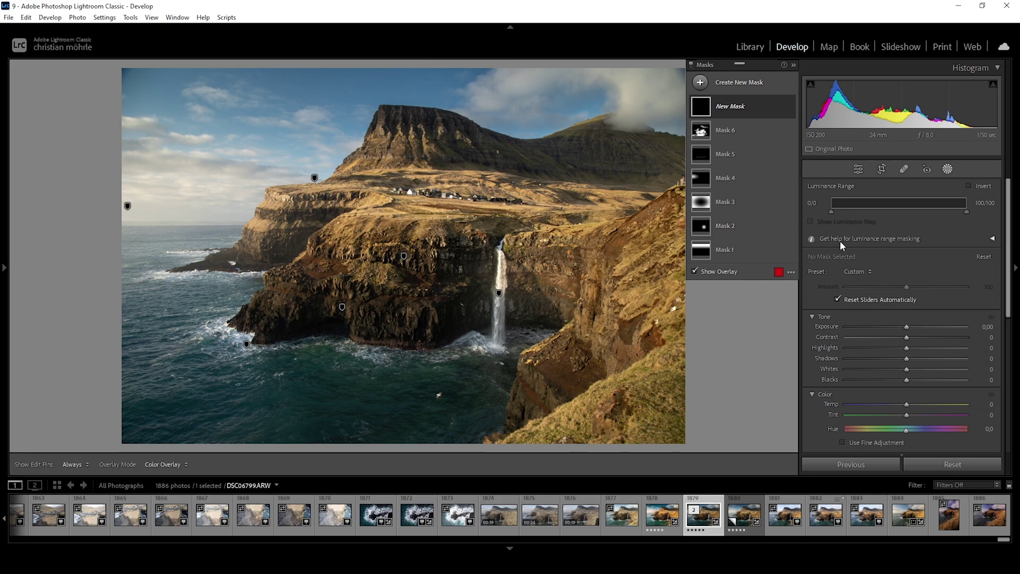
# Limit the new mask to midtones 34/52–67/89 and show the luminance map.
pyautogui.click(832, 207)
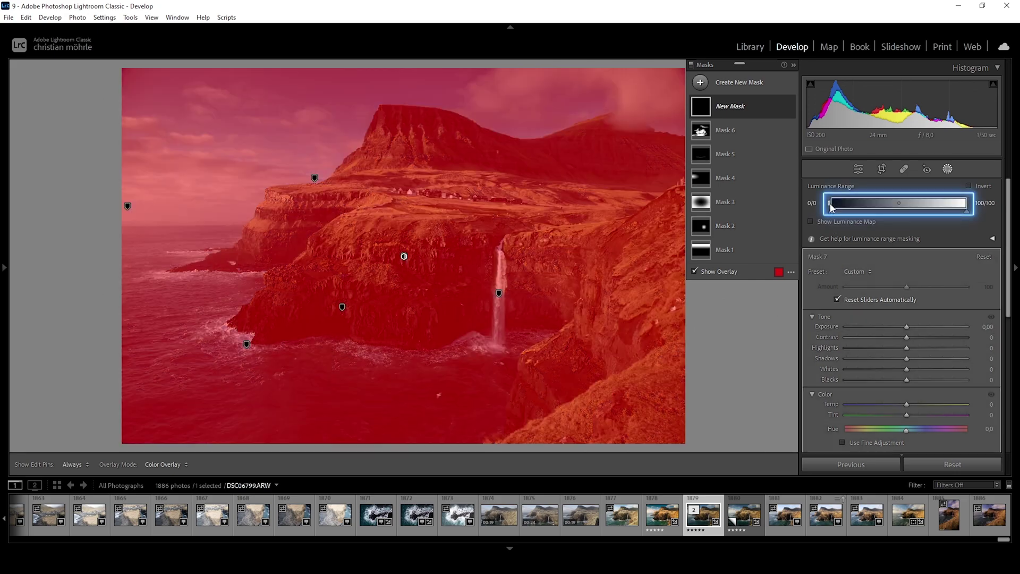
pyautogui.moveTo(831, 205); pyautogui.dragTo(850, 210)
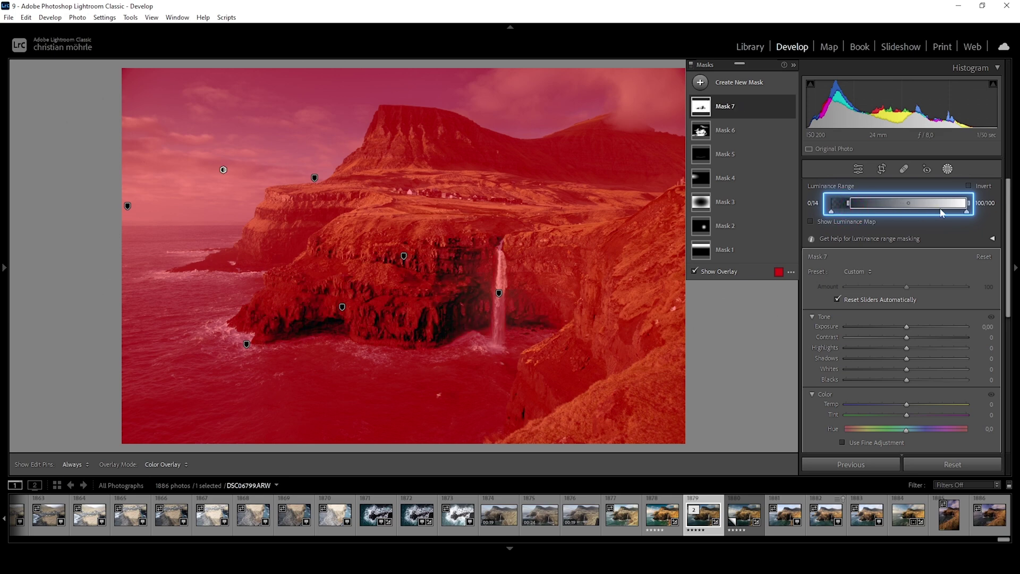
pyautogui.moveTo(967, 210); pyautogui.dragTo(912, 201)
pyautogui.click(853, 223)
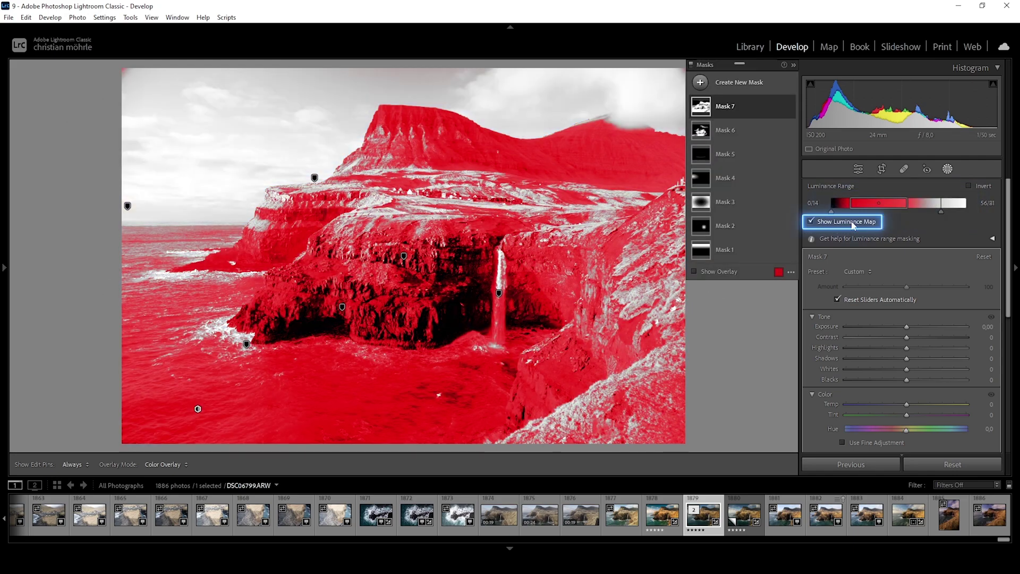
pyautogui.moveTo(851, 204); pyautogui.dragTo(918, 205)
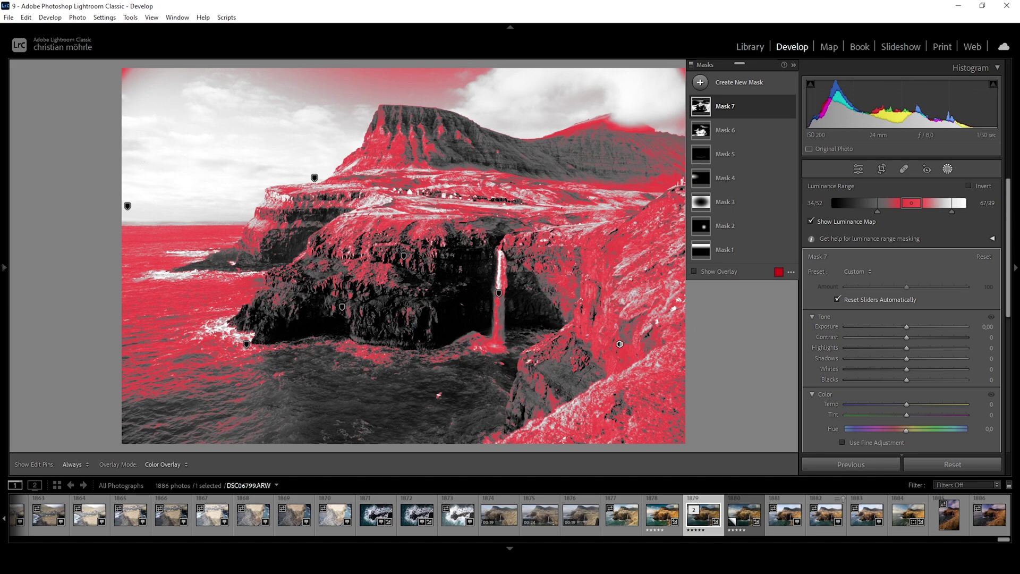
# Intersect Mask 7 with a brush over the shoreline surf and raise its Exposure to 0.34.
pyautogui.moveTo(744, 108)
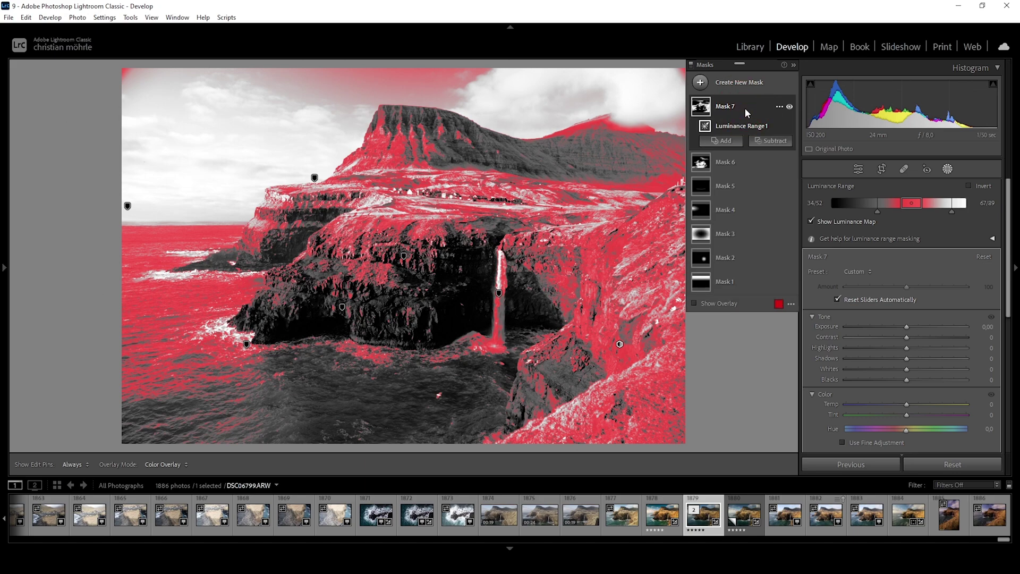
pyautogui.click(779, 106)
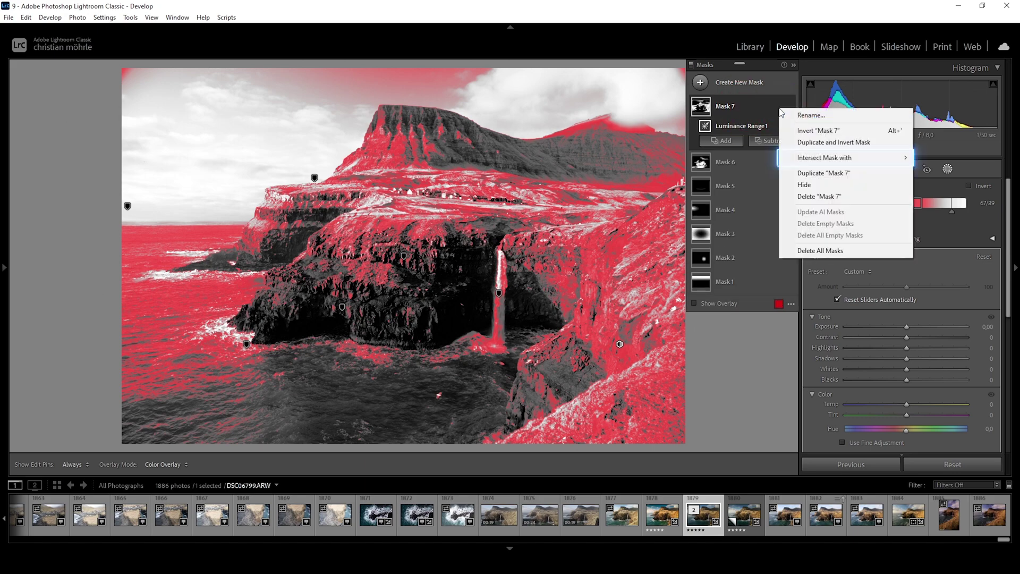
pyautogui.moveTo(803, 159)
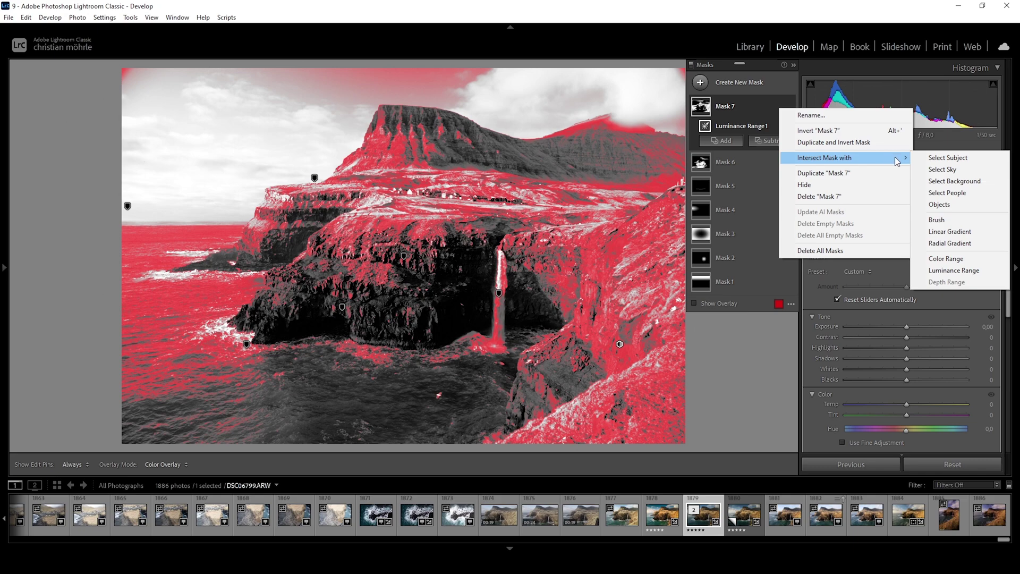
pyautogui.click(949, 220)
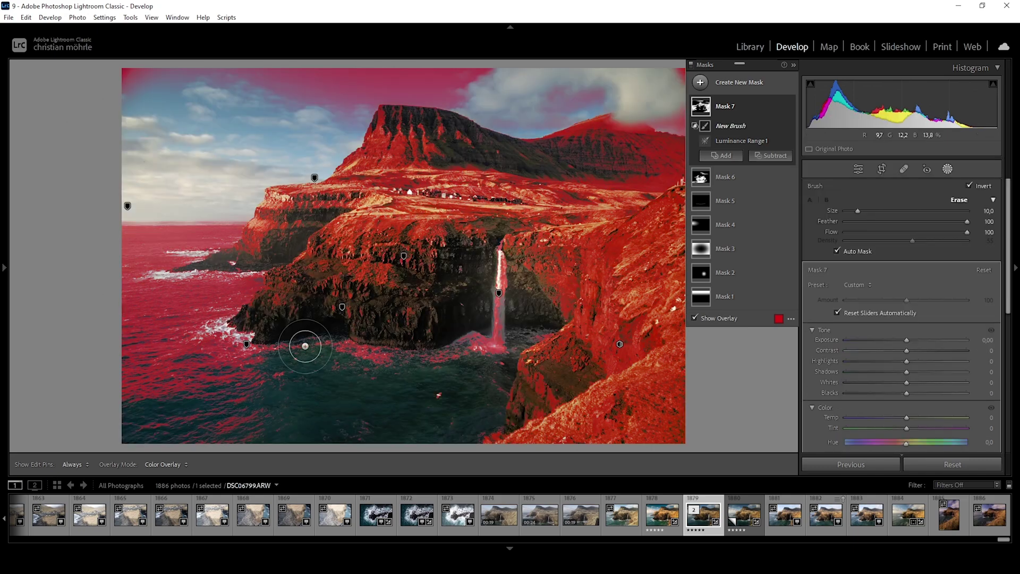
pyautogui.moveTo(307, 342)
pyautogui.mouseDown()
pyautogui.moveTo(280, 348)
pyautogui.moveTo(433, 357)
pyautogui.moveTo(531, 334)
pyautogui.moveTo(242, 348)
pyautogui.mouseUp()
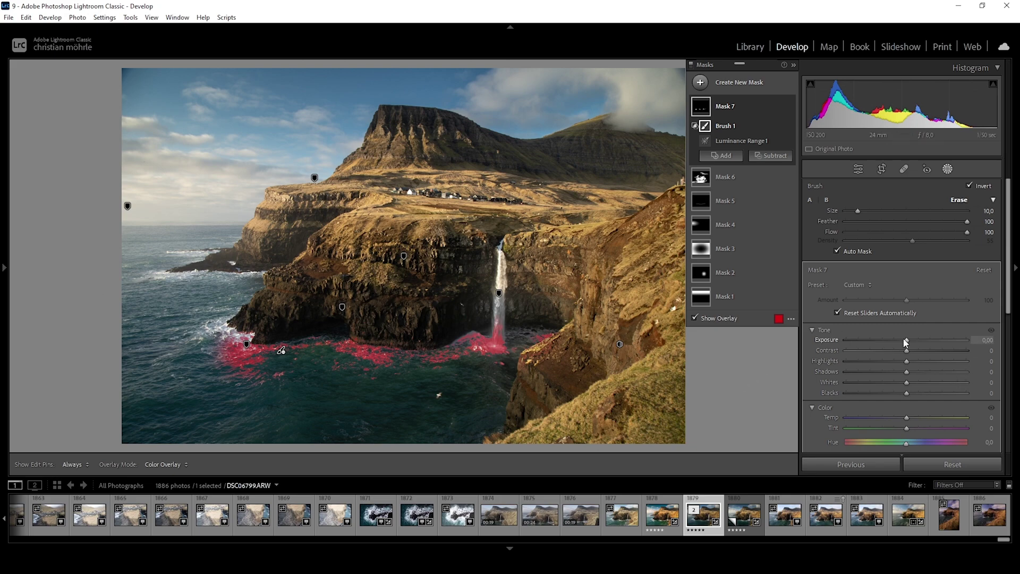
pyautogui.moveTo(907, 341); pyautogui.dragTo(911, 338)
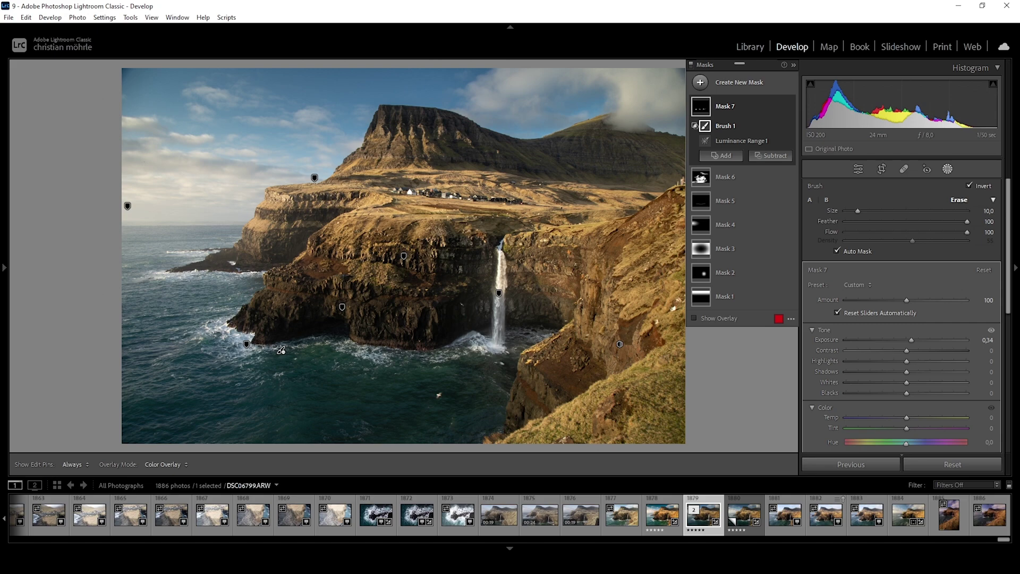
# Add a Color Range mask sampled from the golden cliff grass, with Refine tightened to 34.
pyautogui.click(699, 82)
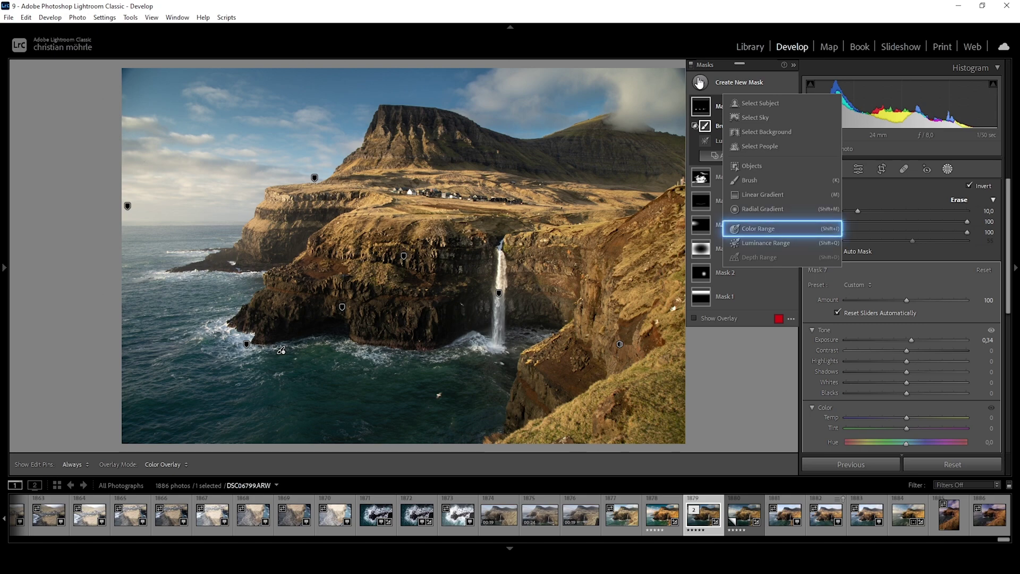
pyautogui.click(759, 228)
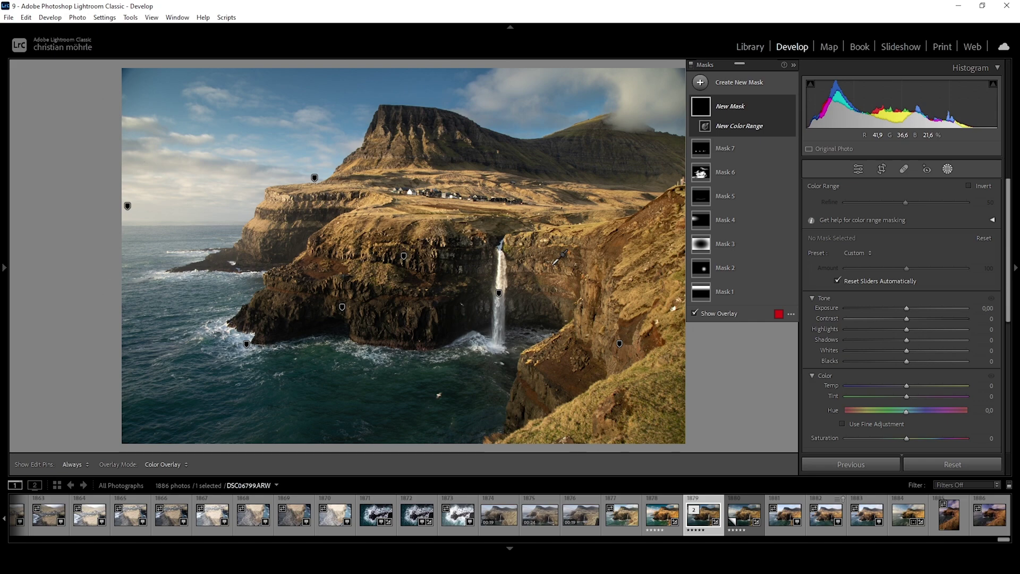
pyautogui.click(489, 206)
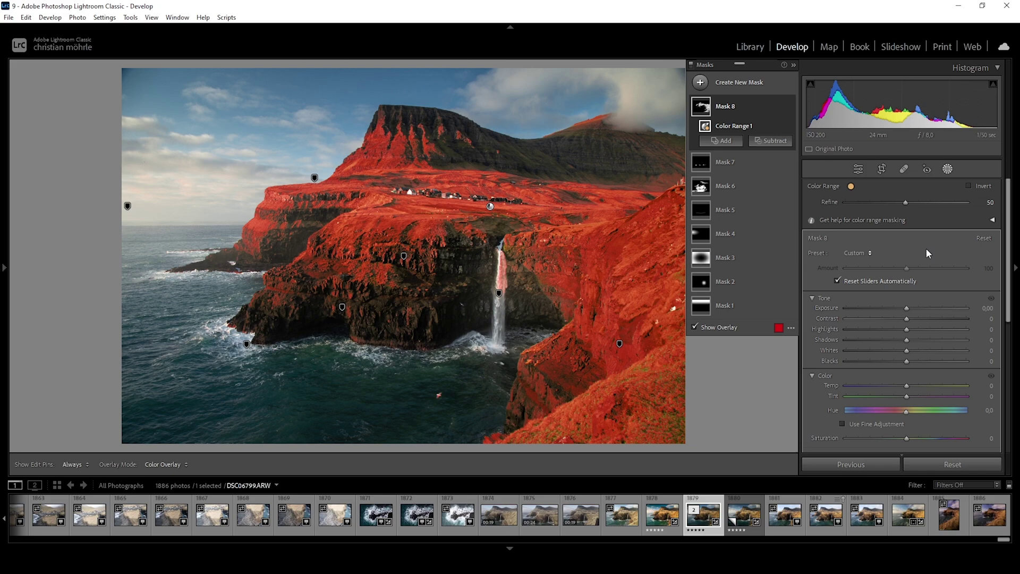
pyautogui.moveTo(905, 202)
pyautogui.mouseDown()
pyautogui.moveTo(868, 201)
pyautogui.moveTo(968, 221)
pyautogui.moveTo(944, 203)
pyautogui.moveTo(892, 199)
pyautogui.mouseUp()
# Boost Mask 8 with Texture 19, Clarity 22 and Saturation 12.
pyautogui.scroll(-5, 947, 276)
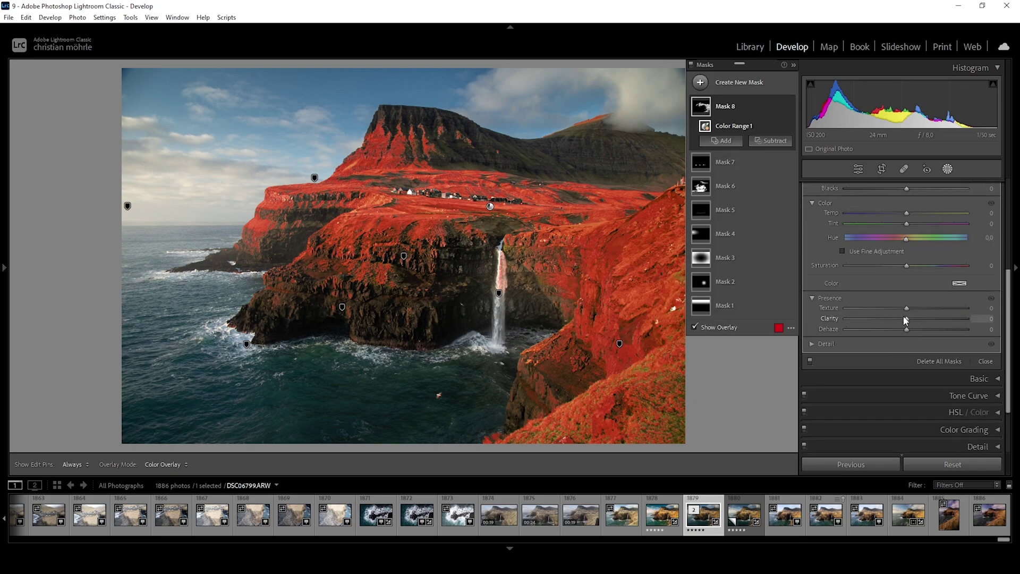
pyautogui.moveTo(907, 319)
pyautogui.mouseDown()
pyautogui.moveTo(921, 321)
pyautogui.moveTo(905, 310)
pyautogui.moveTo(917, 312)
pyautogui.mouseUp()
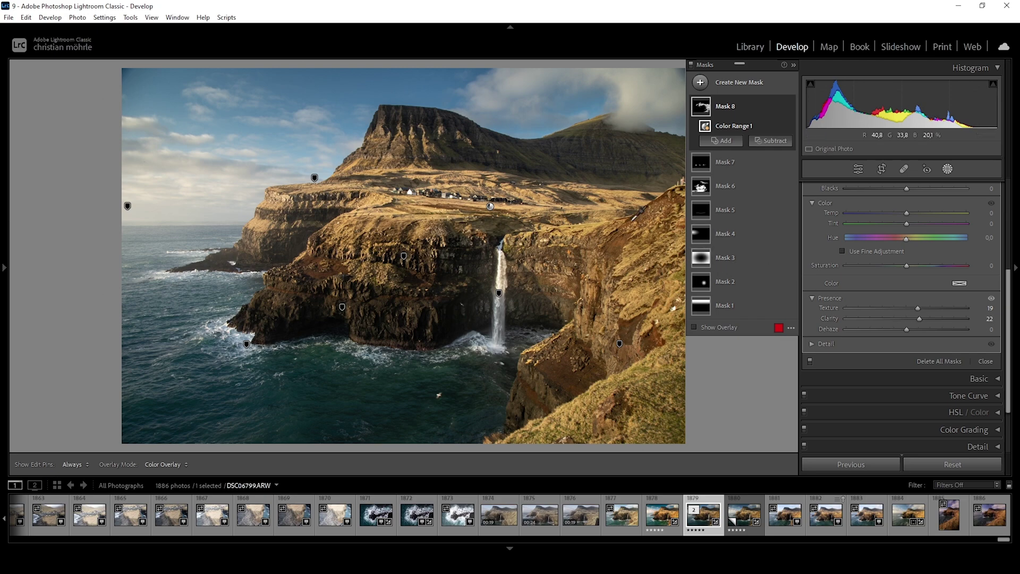
pyautogui.moveTo(907, 266); pyautogui.dragTo(913, 268)
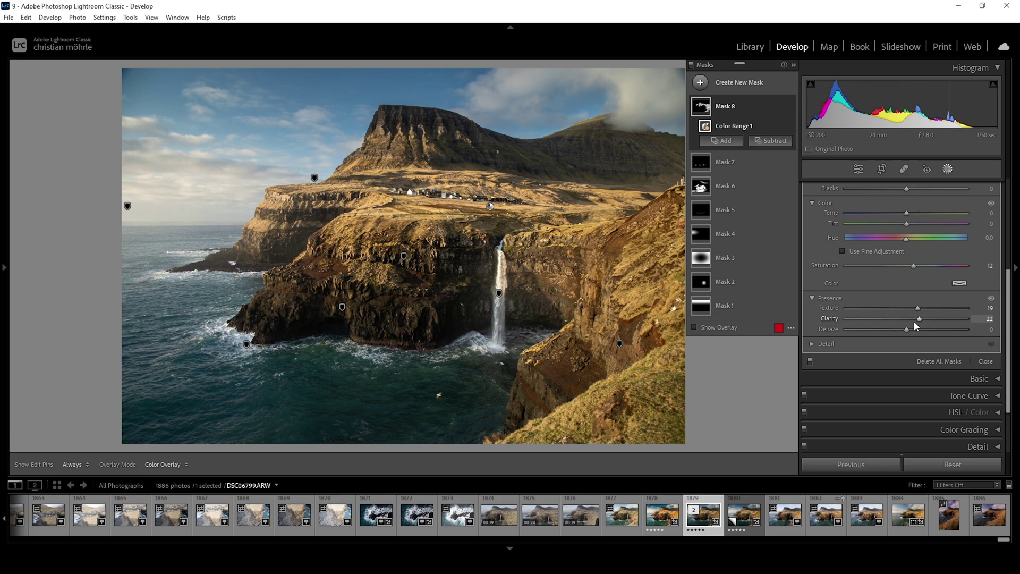
# Start Color Range Mask 9 and sample the blue sky at three points.
pyautogui.click(702, 83)
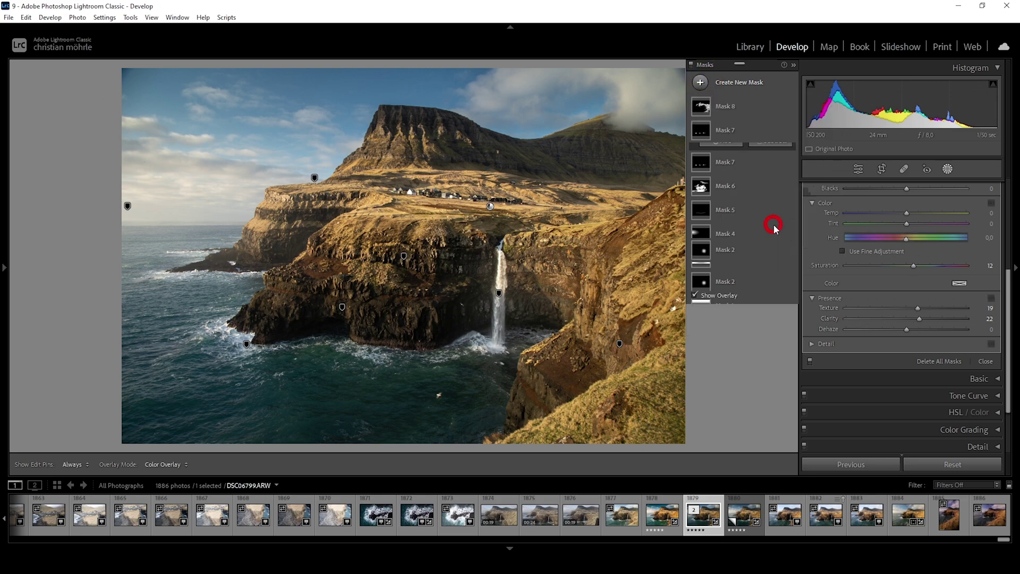
pyautogui.click(774, 226)
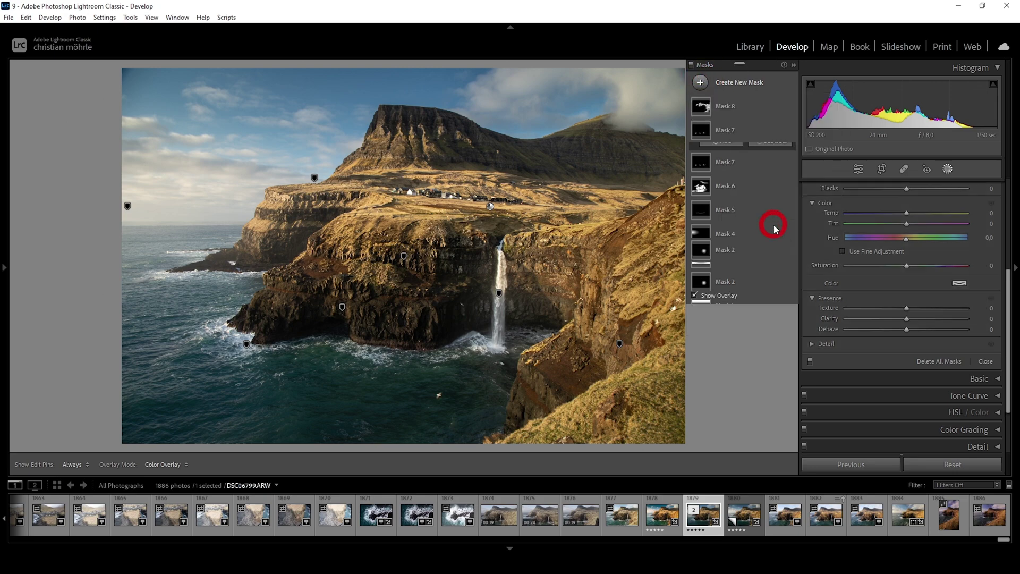
pyautogui.click(159, 91)
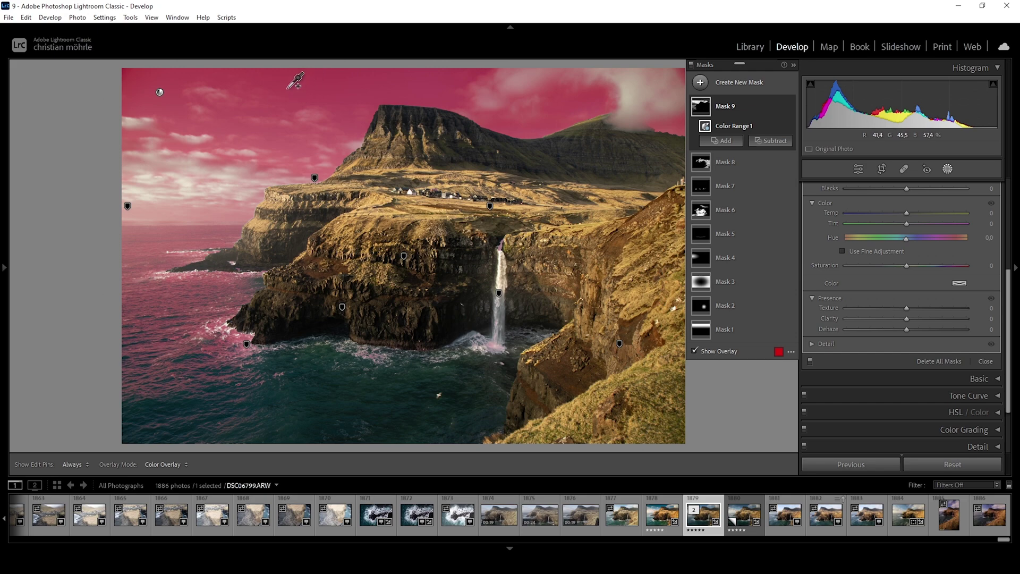
pyautogui.keyDown('shift'); pyautogui.click(288, 87); pyautogui.keyUp('shift')
pyautogui.keyDown('shift'); pyautogui.click(350, 80); pyautogui.keyUp('shift')
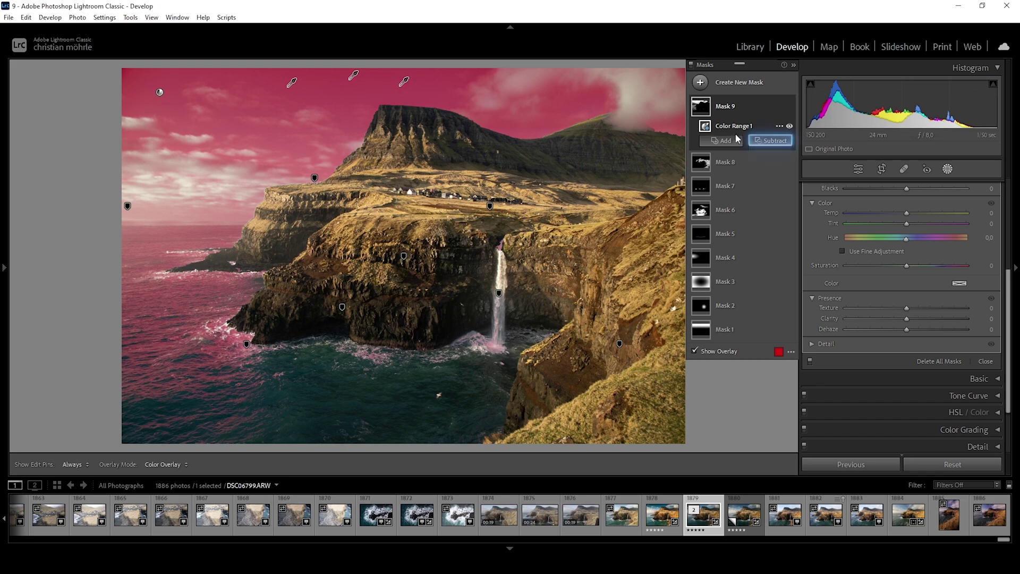
# Subtract a linear gradient from Mask 9 so the sea below the horizon drops out.
pyautogui.click(764, 142)
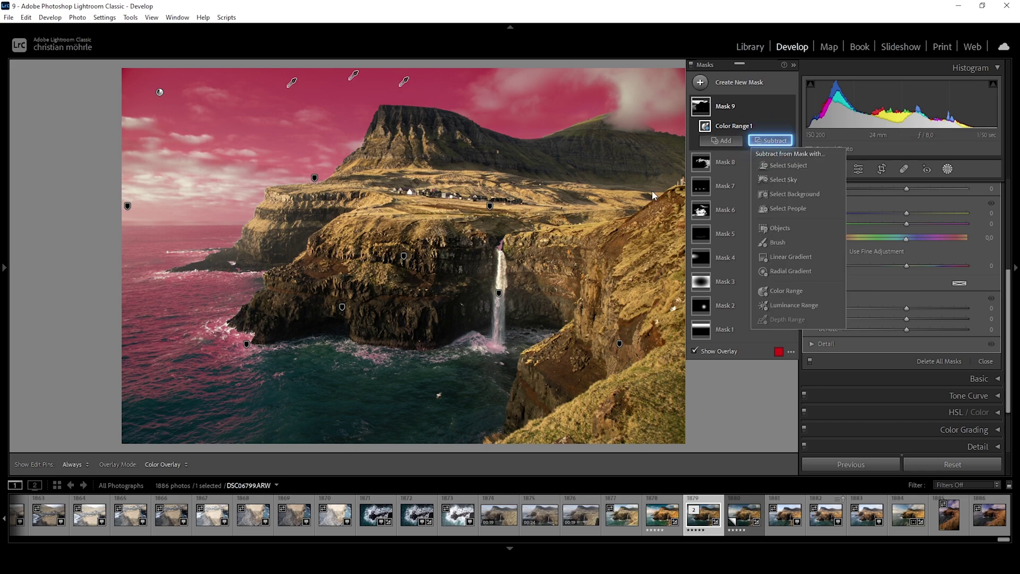
pyautogui.click(783, 258)
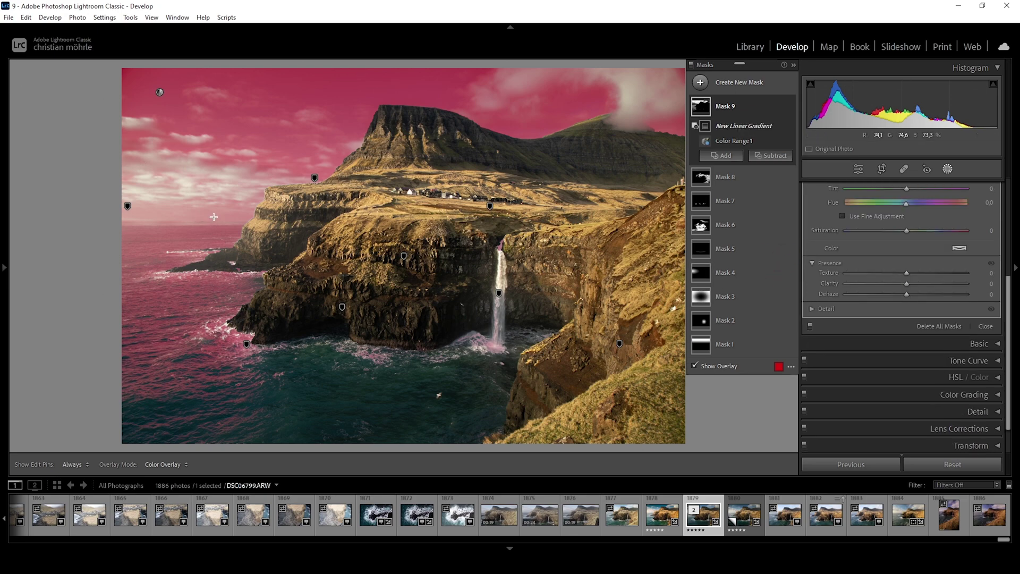
pyautogui.moveTo(213, 214); pyautogui.dragTo(211, 96)
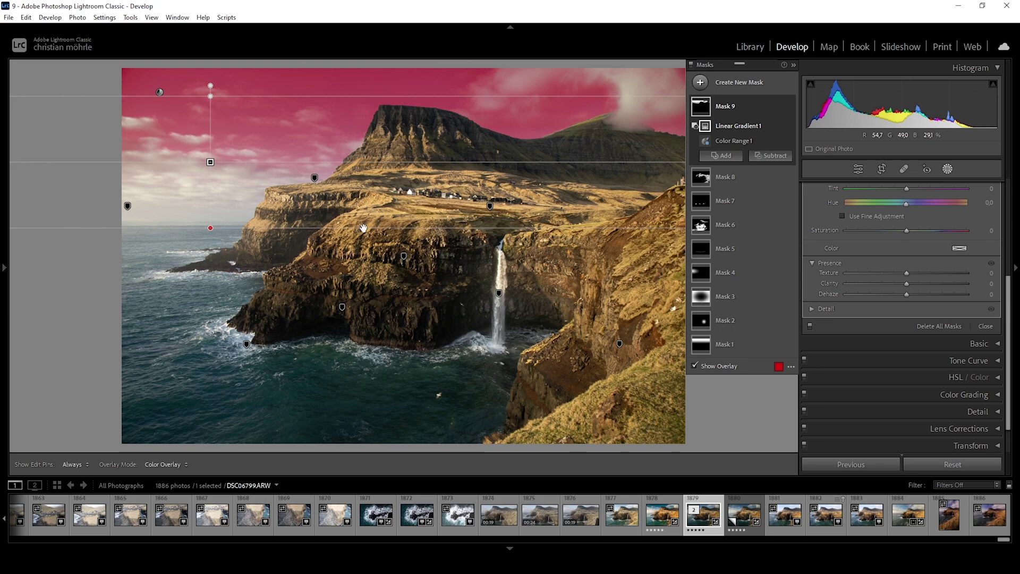
# Lower the sky mask's Exposure to -0.69.
pyautogui.scroll(3, 928, 297)
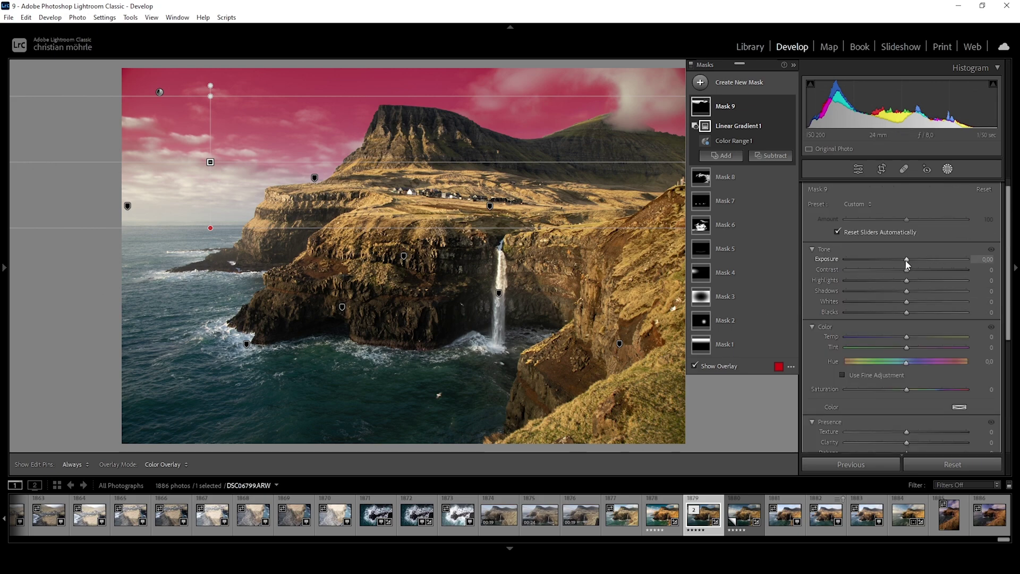
pyautogui.moveTo(905, 264); pyautogui.dragTo(894, 263)
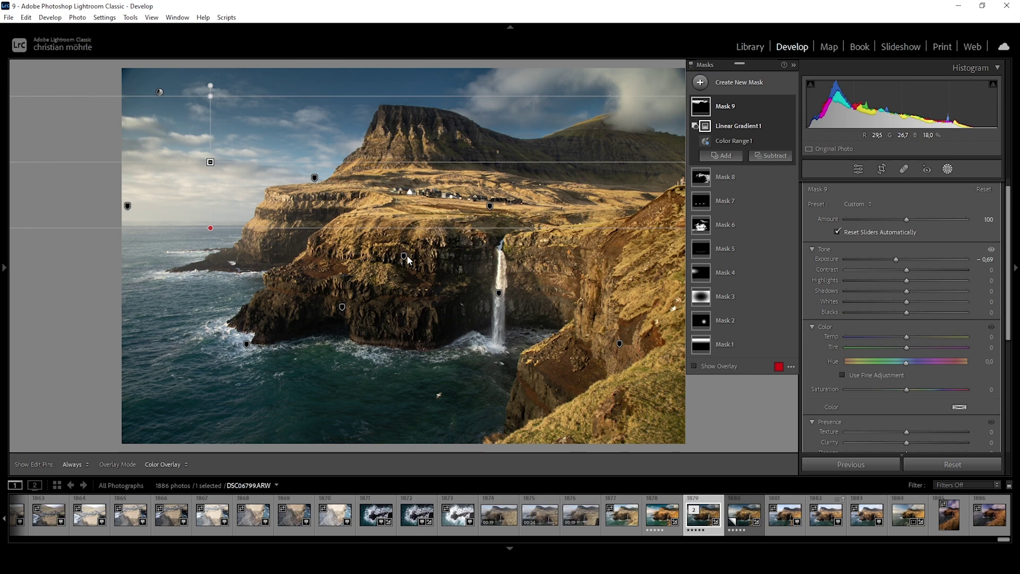
# Start a Radial Gradient mask covering the bay with an ellipse.
pyautogui.click(700, 83)
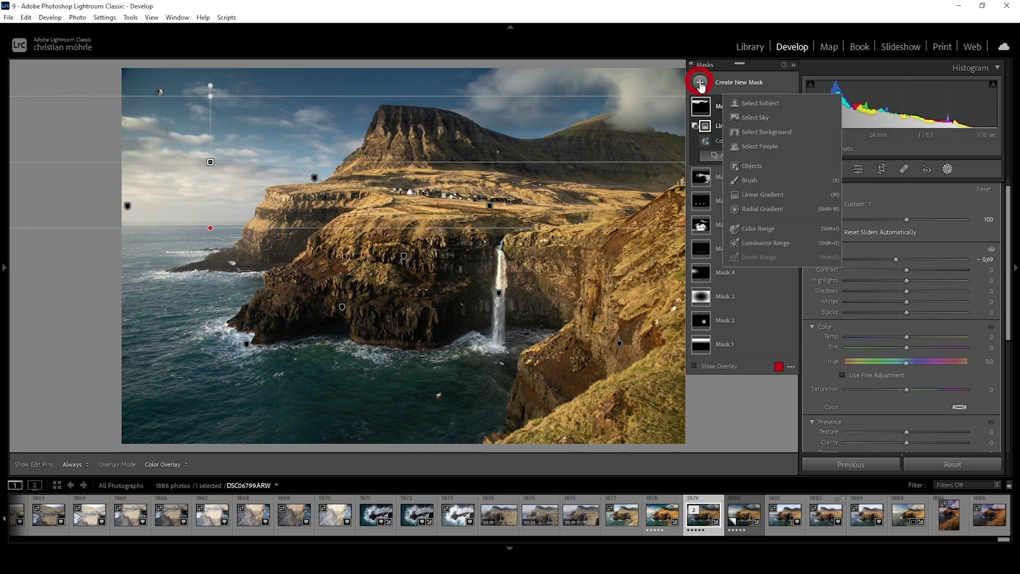
pyautogui.click(771, 211)
pyautogui.moveTo(294, 405); pyautogui.dragTo(531, 467)
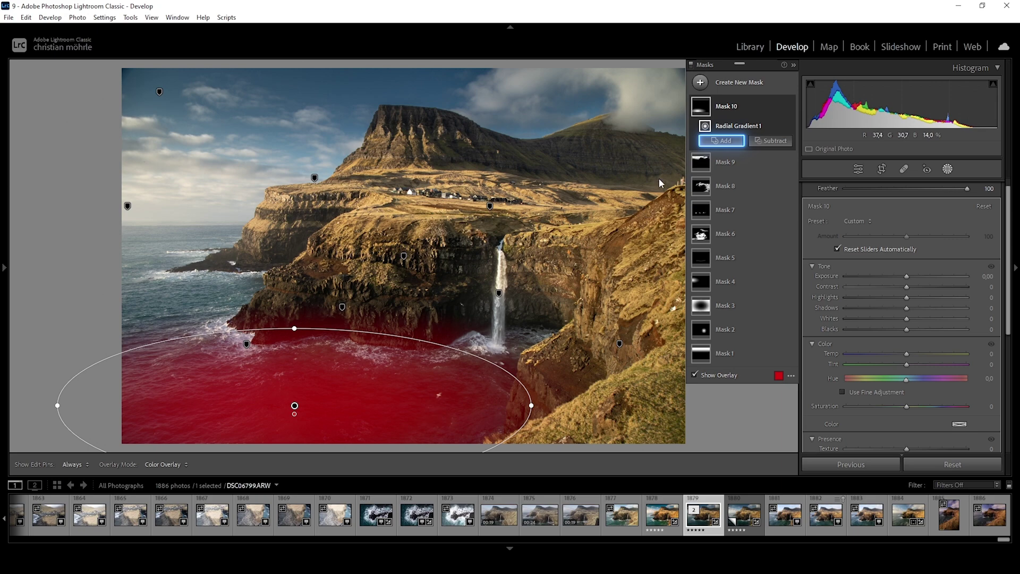
# Add a second, smaller radial gradient over the sea on the left.
pyautogui.click(713, 142)
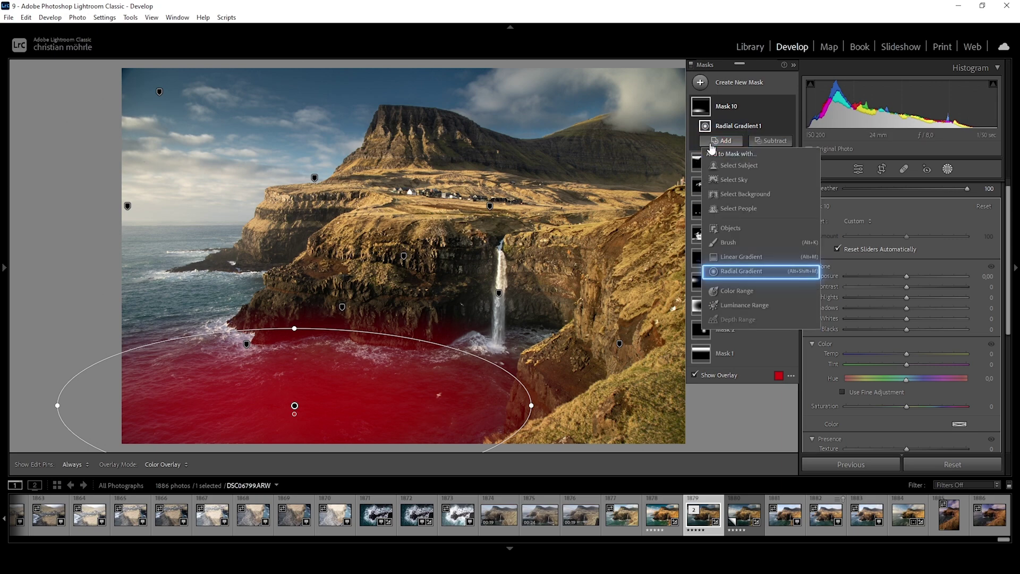
pyautogui.click(745, 275)
pyautogui.moveTo(157, 300); pyautogui.dragTo(176, 315)
pyautogui.click(279, 305)
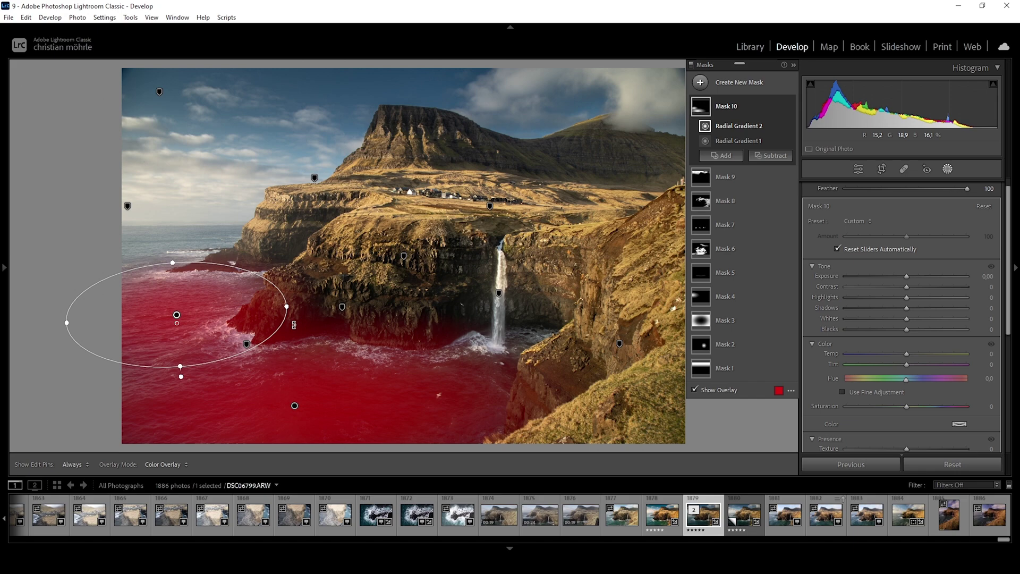
# Set Mask 10's Clarity to 57 in the Presence section.
pyautogui.scroll(-5, 892, 357)
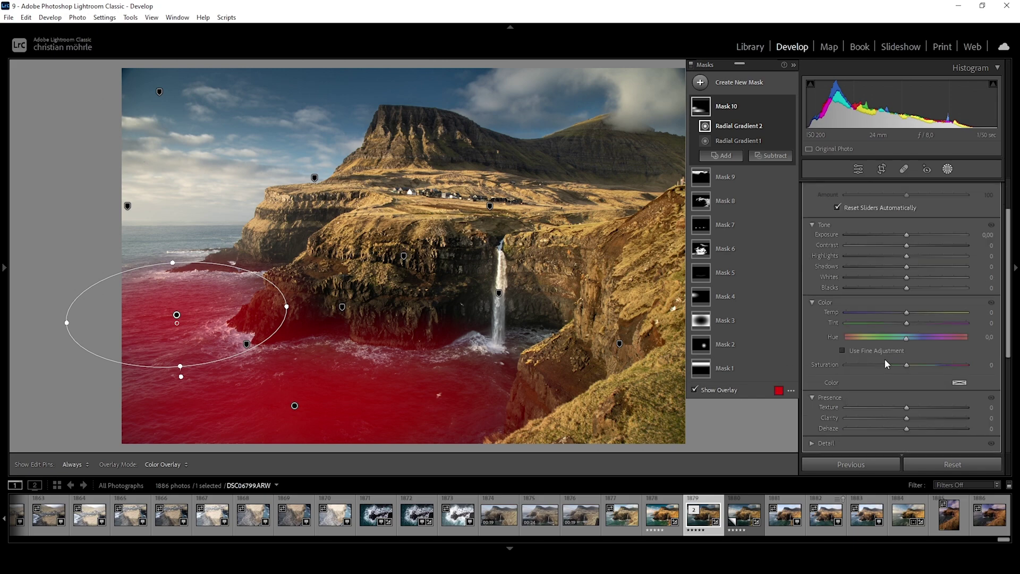
pyautogui.moveTo(906, 335); pyautogui.dragTo(930, 337)
pyautogui.scroll(3, 918, 302)
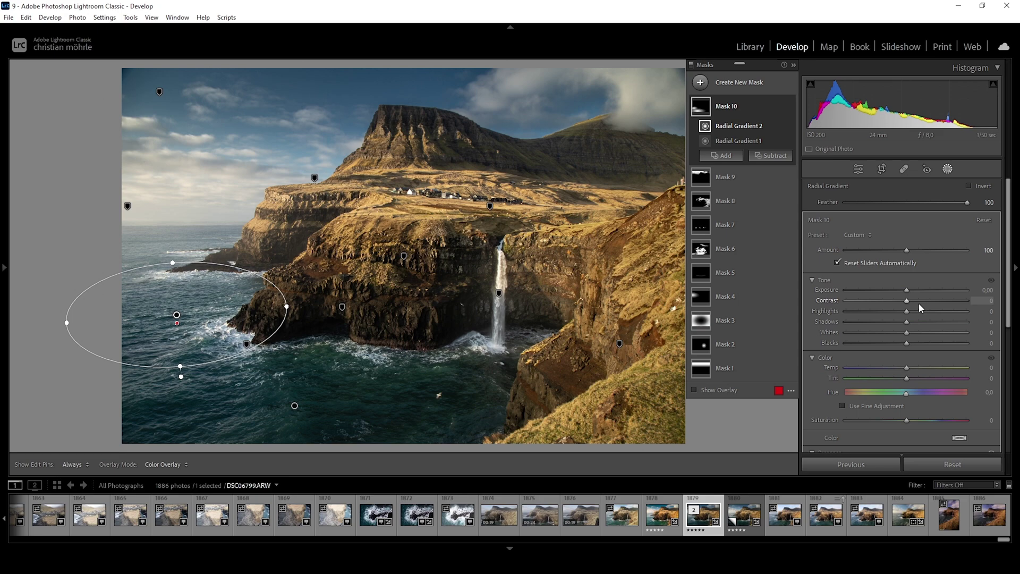
# Add a Select Sky mask (Mask 11) and raise its Clarity to 7.
pyautogui.click(701, 82)
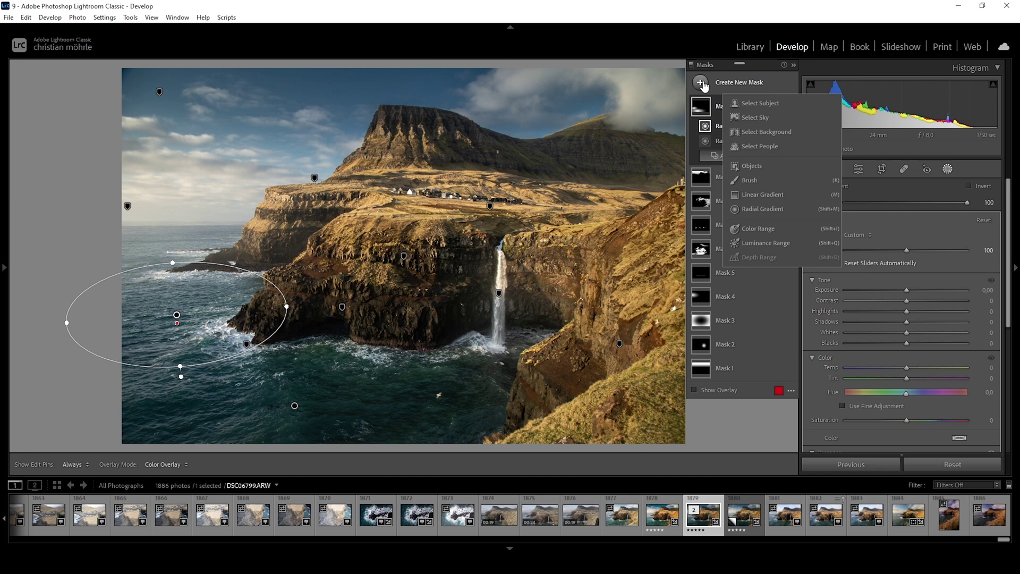
pyautogui.click(752, 118)
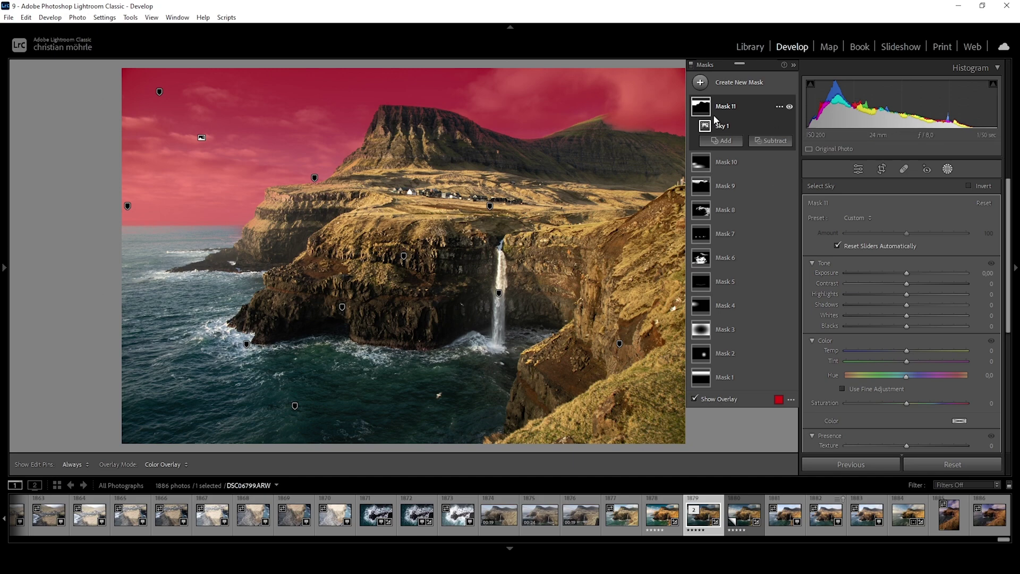
pyautogui.scroll(-3, 892, 343)
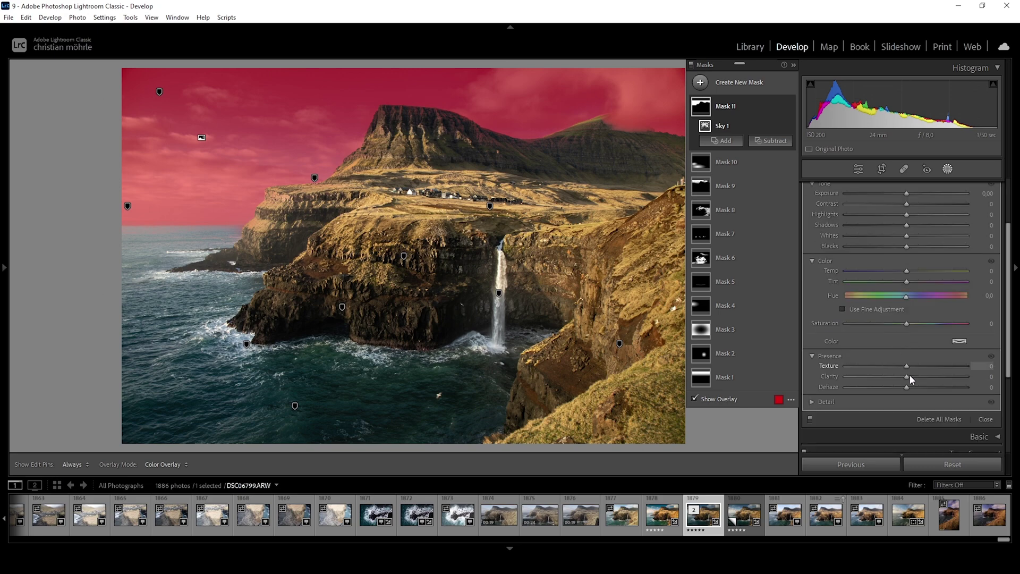
pyautogui.moveTo(907, 376); pyautogui.dragTo(911, 377)
# Add an Objects mask, undo a brushed selection, then box-select only the waterfall.
pyautogui.click(700, 83)
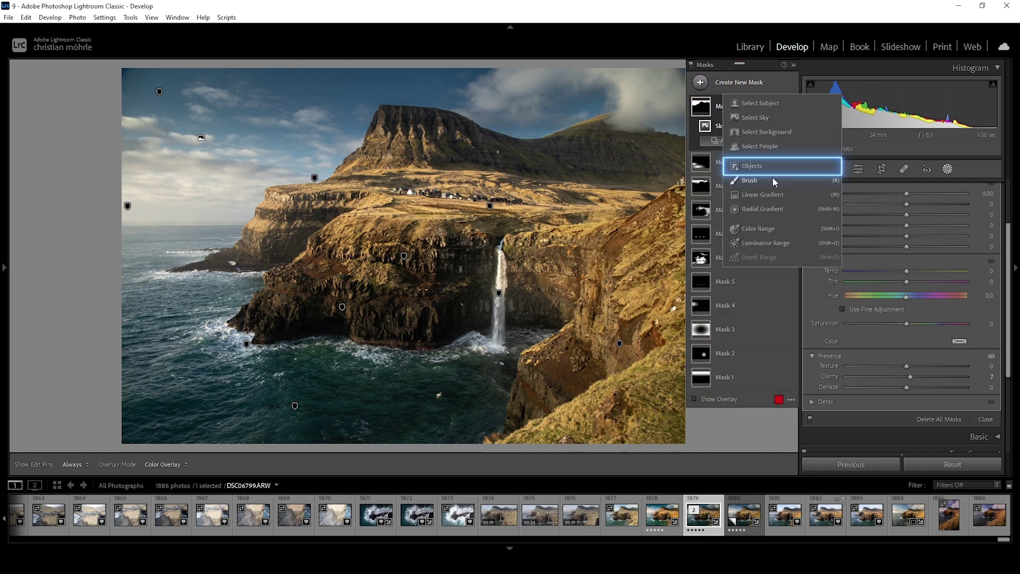
pyautogui.click(773, 170)
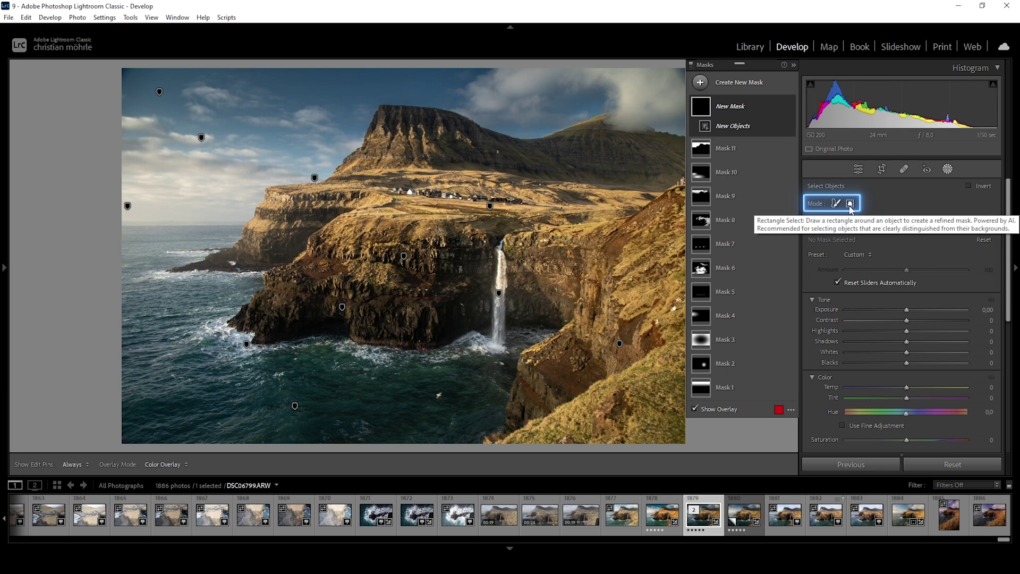
pyautogui.click(850, 204)
pyautogui.click(835, 204)
pyautogui.moveTo(505, 344); pyautogui.dragTo(505, 250)
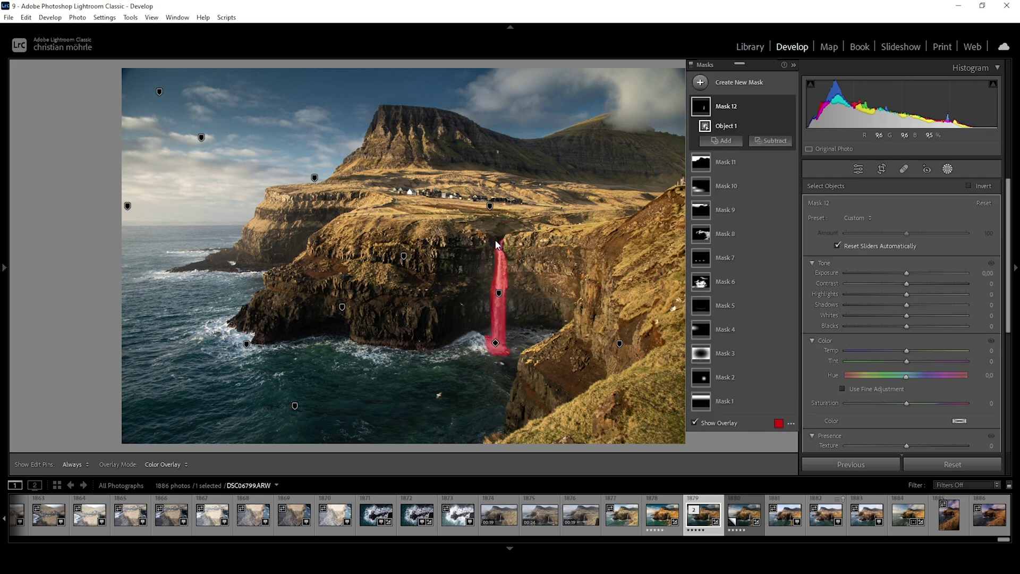
pyautogui.hotkey('ctrl', 'z')
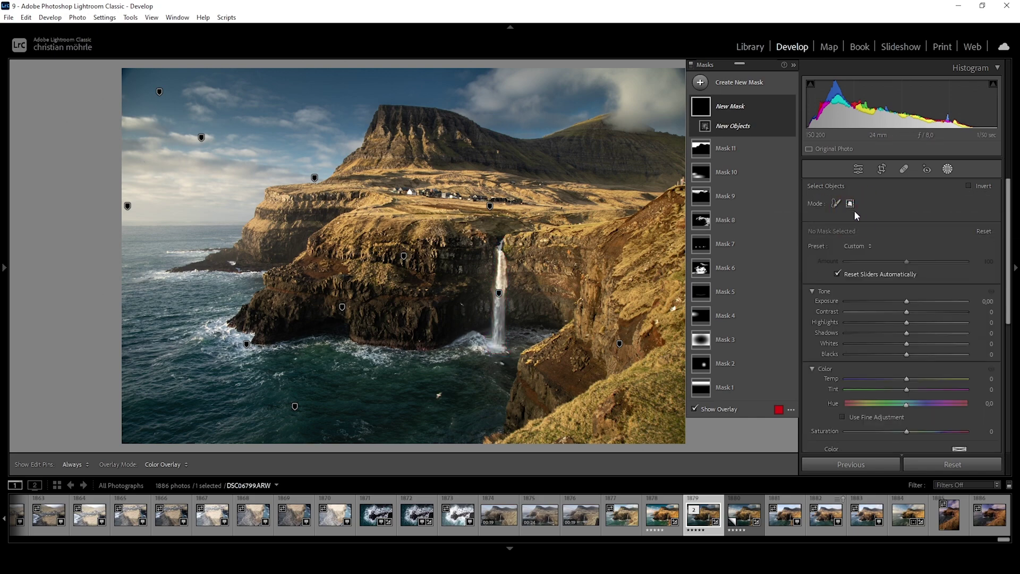
pyautogui.moveTo(479, 358); pyautogui.dragTo(524, 232)
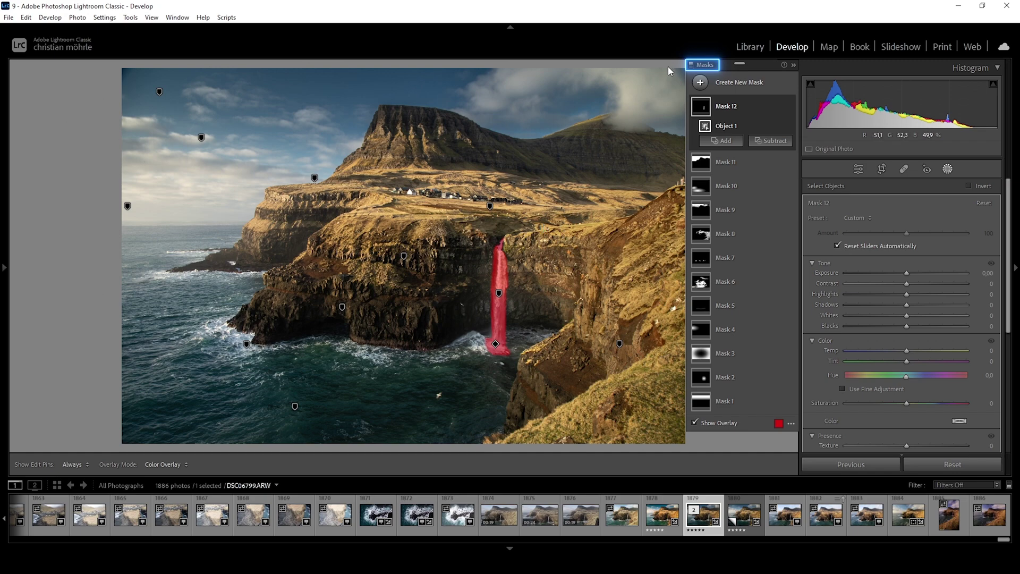
# Deselect the waterfall mask and toggle all mask adjustments off, on, then off to compare.
pyautogui.click(694, 71)
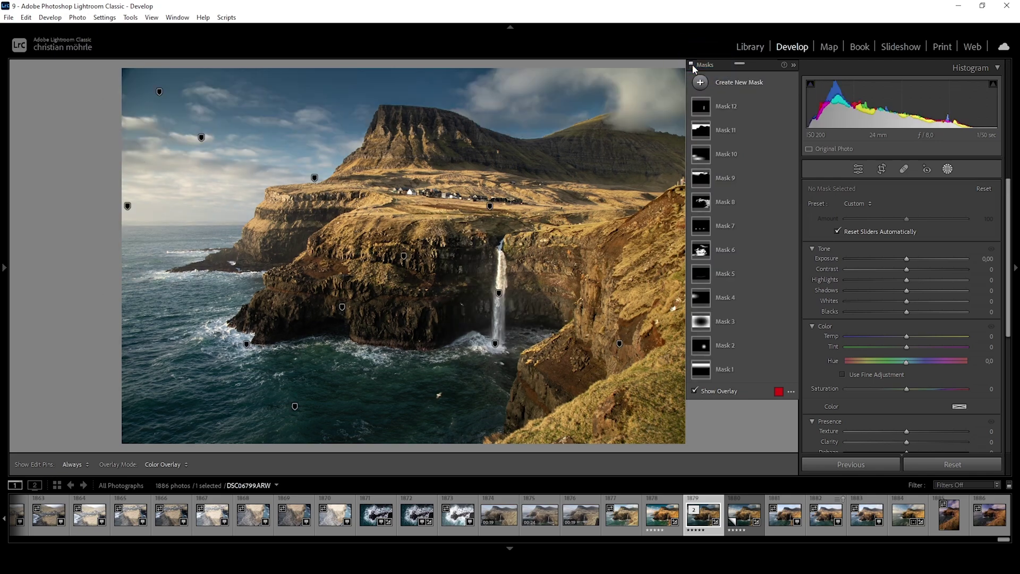
pyautogui.click(692, 65)
pyautogui.click(691, 64)
pyautogui.click(691, 65)
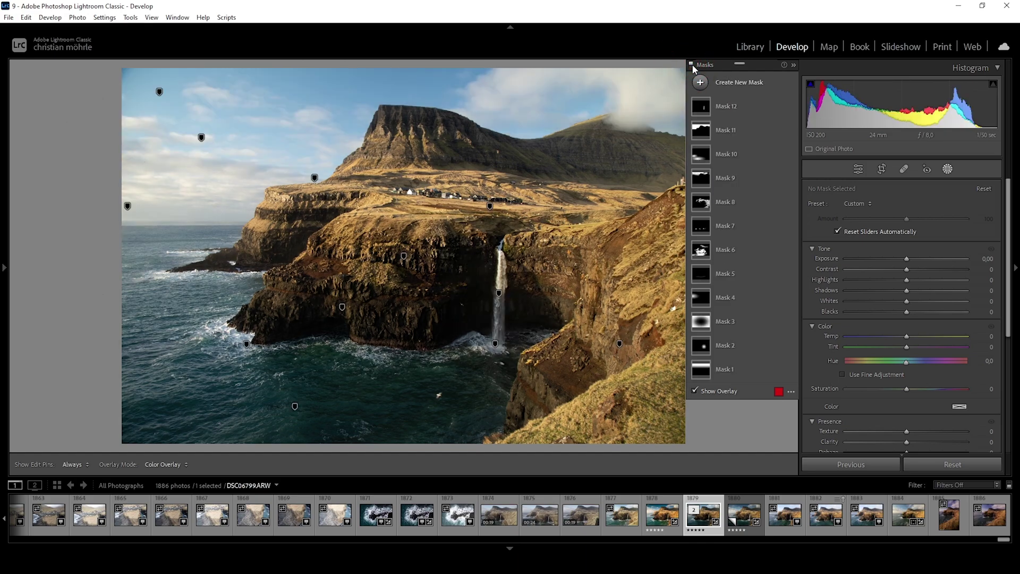